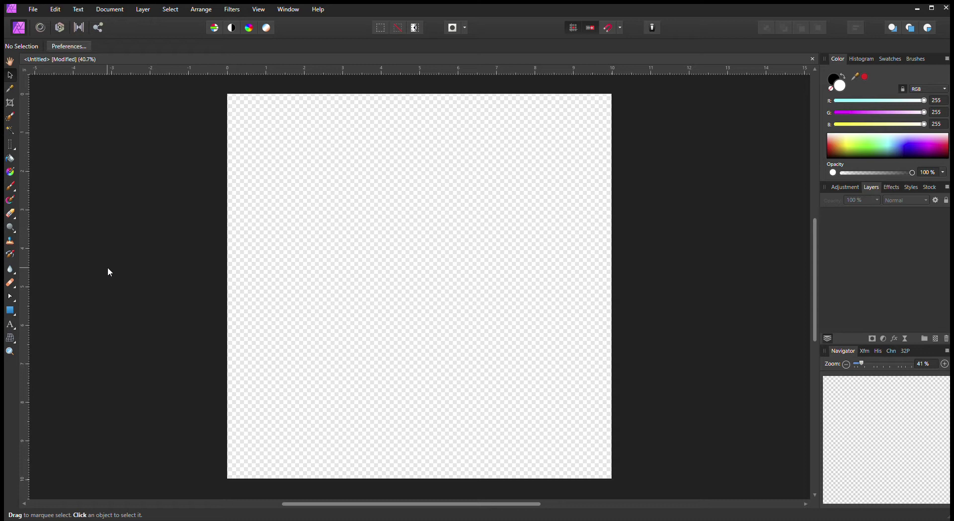
# Choose the Artistic Text tool to start adding words to the blank canvas
pyautogui.click(9, 326)
# Type 'Happy' near the top in Anydore, enlarge it to about 206.5 pt, and nudge it left
pyautogui.click(315, 166)
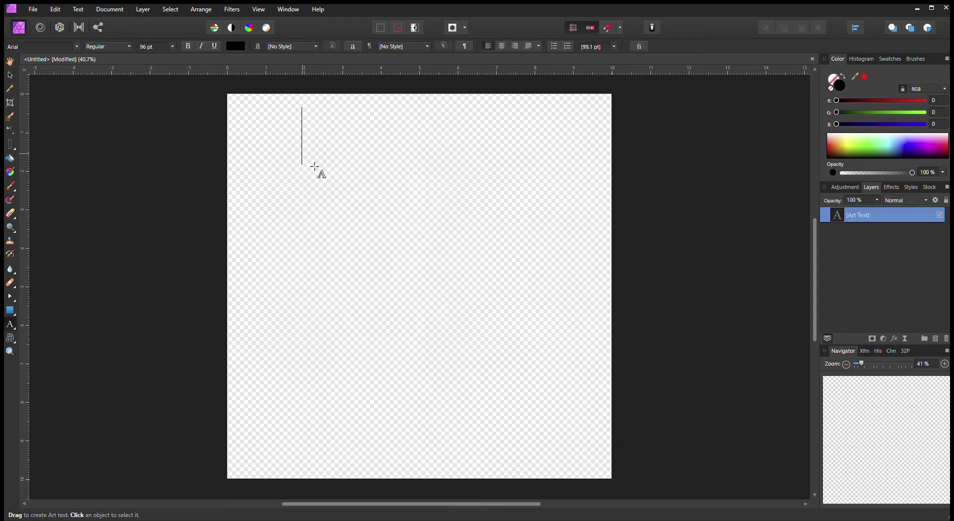
pyautogui.write('Happy')
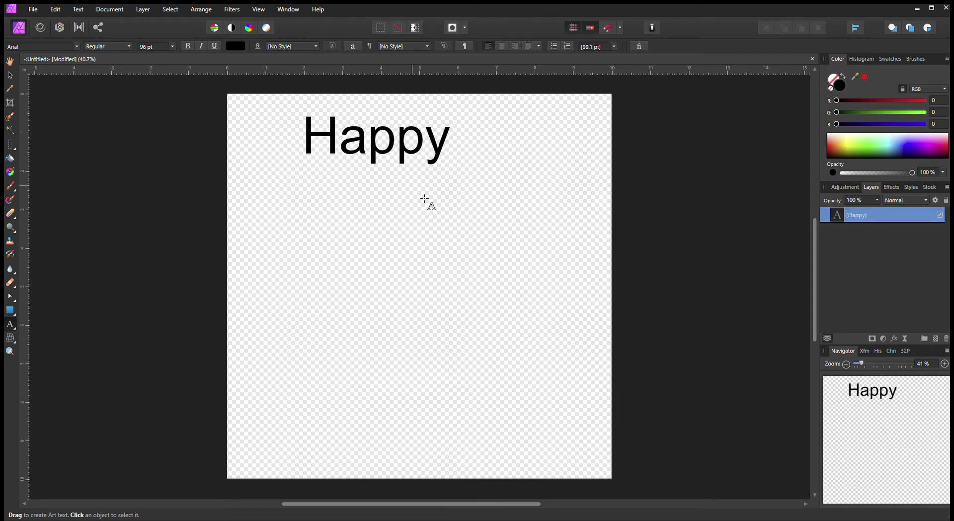
pyautogui.moveTo(314, 148); pyautogui.dragTo(514, 152)
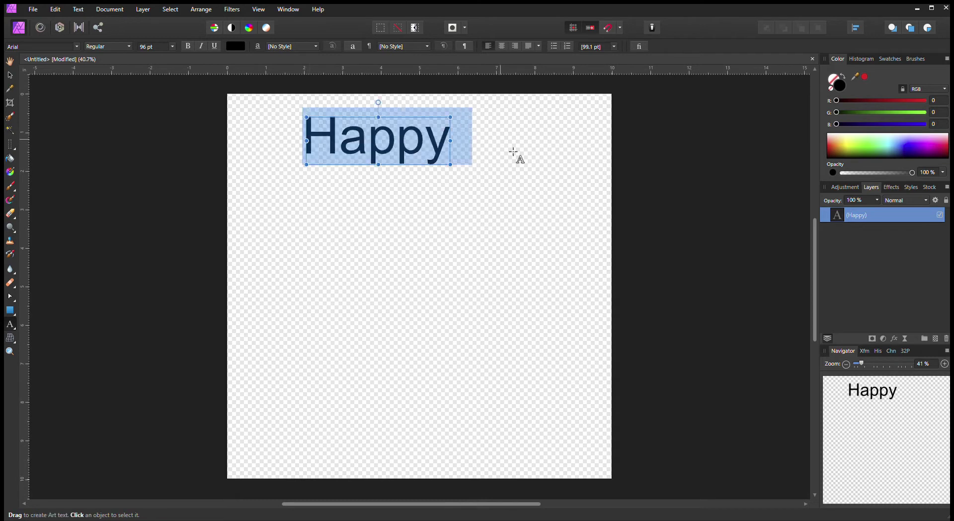
pyautogui.click(77, 46)
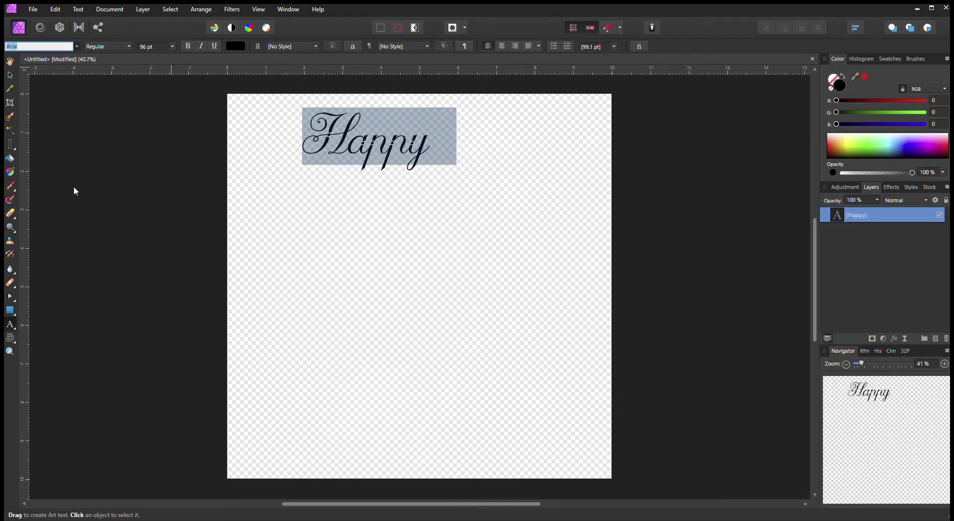
pyautogui.click(110, 107)
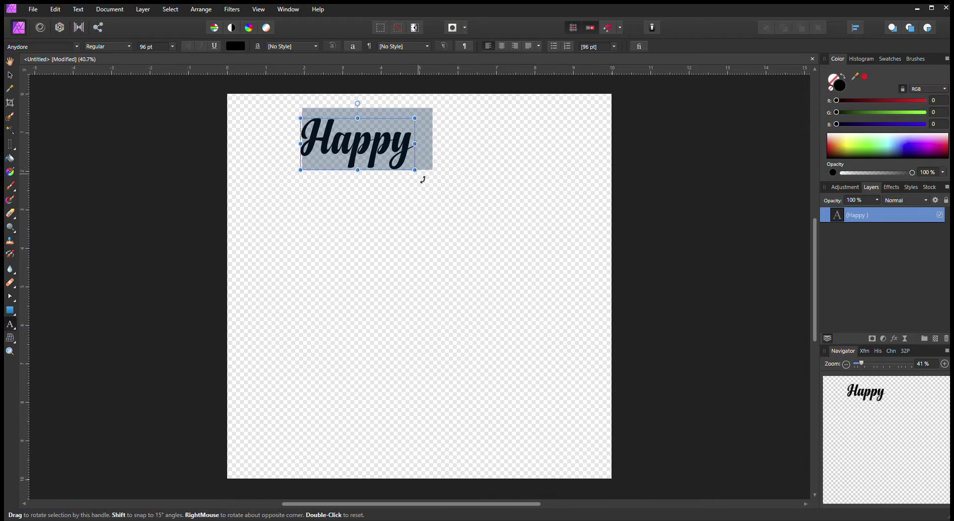
pyautogui.moveTo(422, 174); pyautogui.dragTo(558, 266)
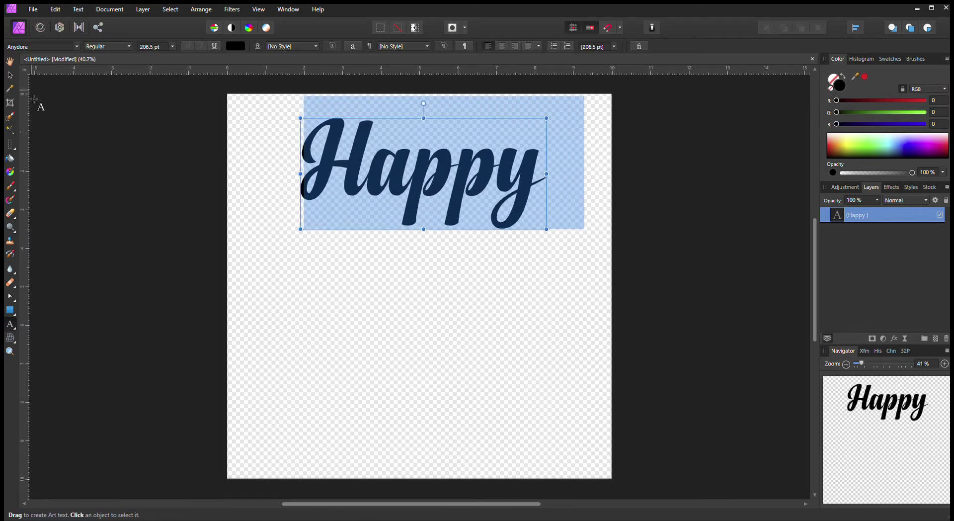
pyautogui.click(9, 75)
pyautogui.moveTo(408, 167); pyautogui.dragTo(396, 161)
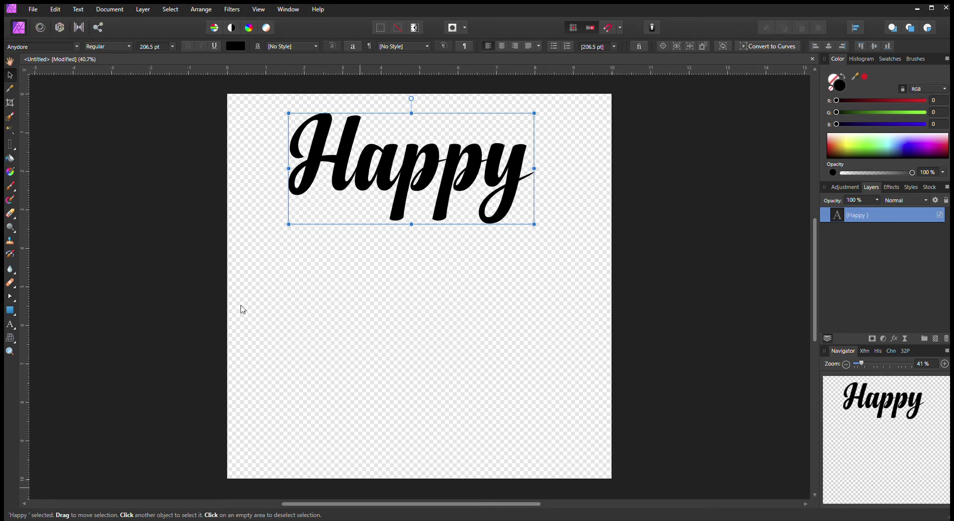
# Place Glitter-paper-1, scale it to a square over Happy, and move its layer below the text
pyautogui.moveTo(121, 138); pyautogui.dragTo(65, 125)
pyautogui.moveTo(385, 269); pyautogui.dragTo(388, 230)
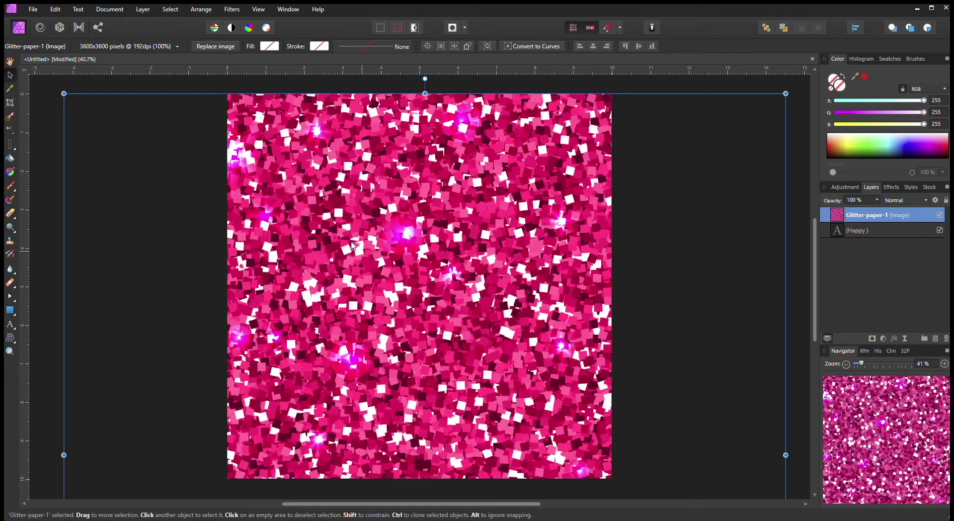
pyautogui.moveTo(65, 95); pyautogui.dragTo(382, 106)
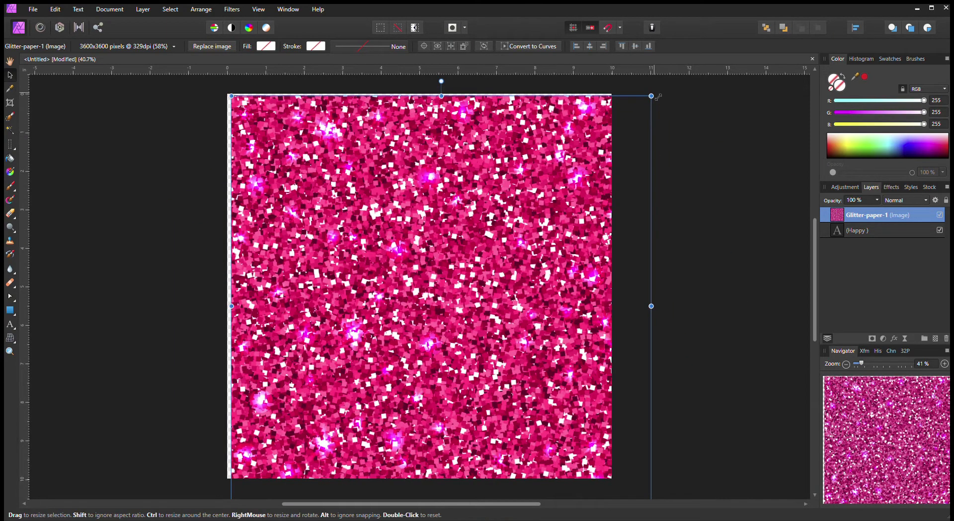
pyautogui.moveTo(651, 96); pyautogui.dragTo(506, 241)
pyautogui.moveTo(360, 393); pyautogui.dragTo(389, 259)
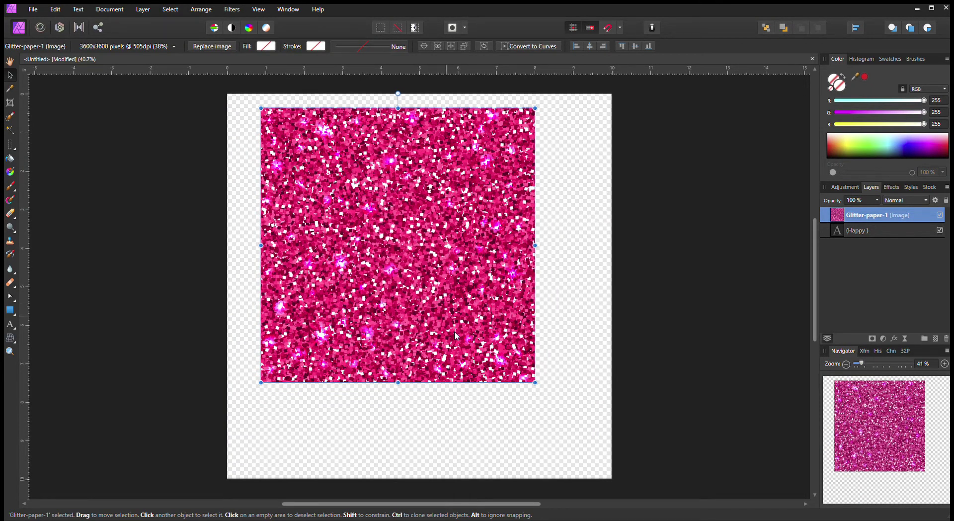
pyautogui.moveTo(462, 302)
pyautogui.mouseDown()
pyautogui.moveTo(471, 283)
pyautogui.moveTo(474, 293)
pyautogui.mouseUp()
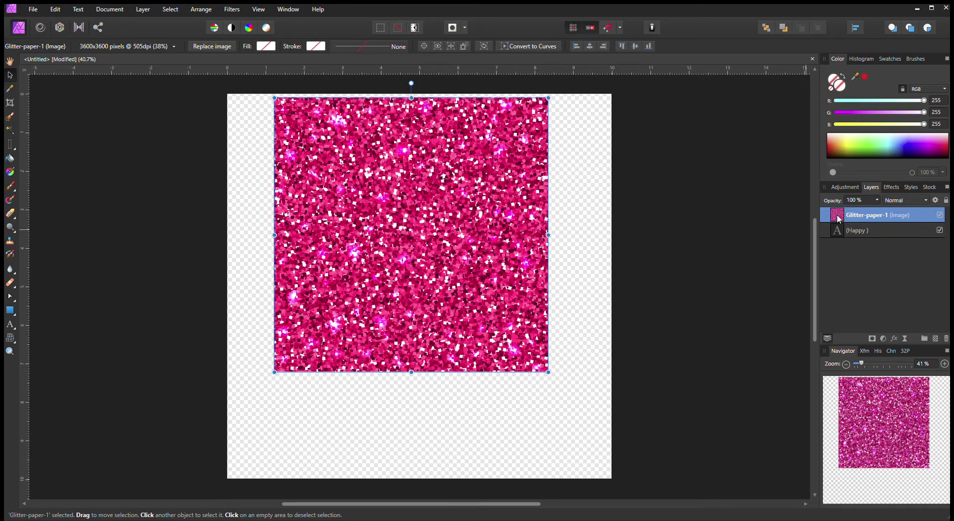
pyautogui.moveTo(839, 219); pyautogui.dragTo(838, 238)
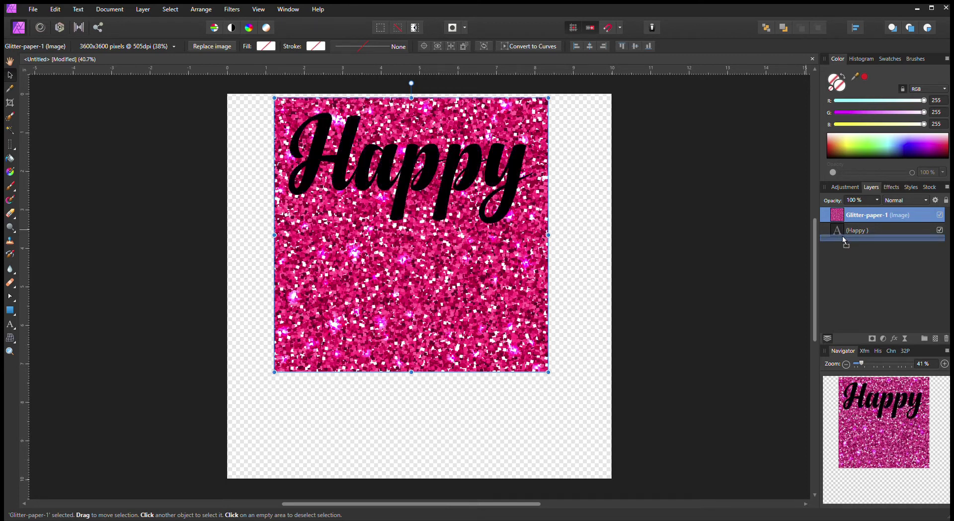
# Clip Glitter-paper-1 inside the Happy text, zoom to 50%, and trim the image to the word
pyautogui.moveTo(842, 237); pyautogui.dragTo(857, 239)
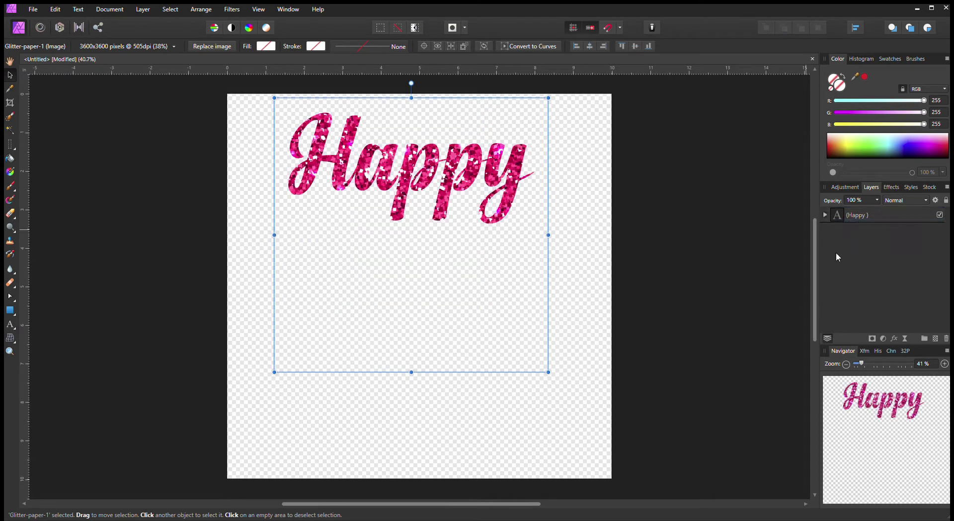
pyautogui.click(825, 216)
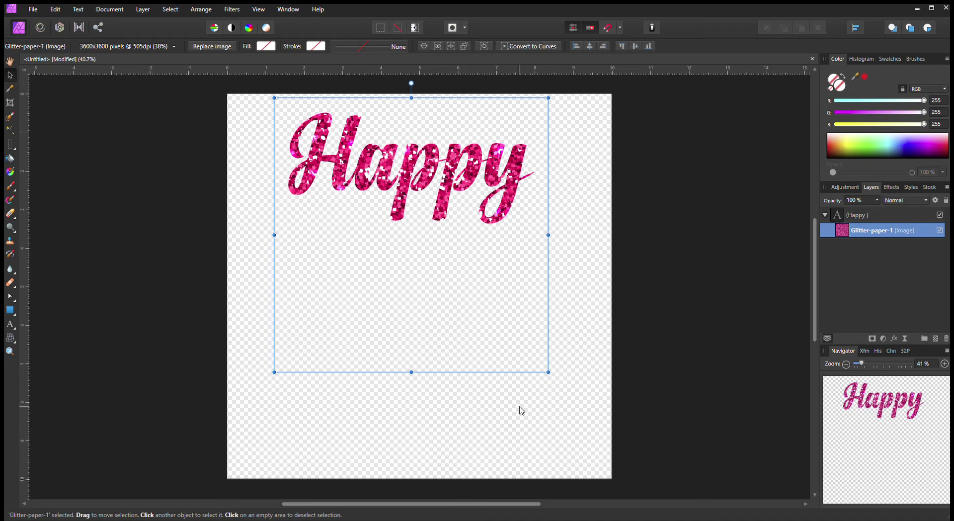
pyautogui.click(943, 364)
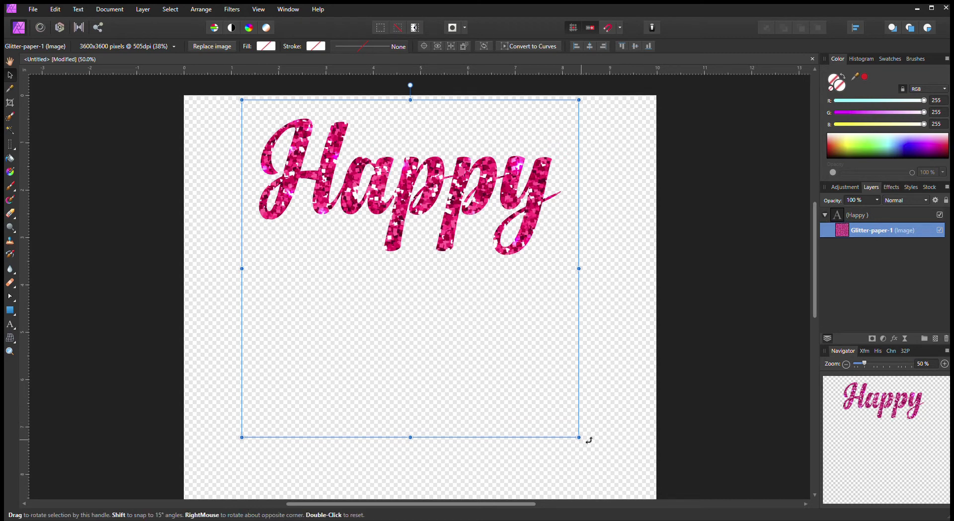
pyautogui.moveTo(579, 437); pyautogui.dragTo(591, 386)
pyautogui.moveTo(402, 408); pyautogui.dragTo(419, 318)
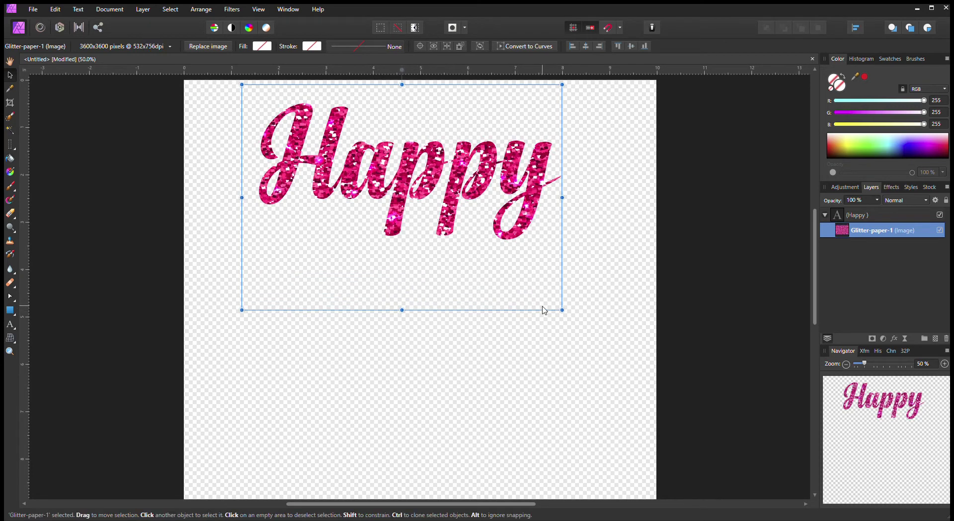
pyautogui.moveTo(564, 311)
pyautogui.mouseDown()
pyautogui.moveTo(549, 296)
pyautogui.moveTo(569, 312)
pyautogui.mouseUp()
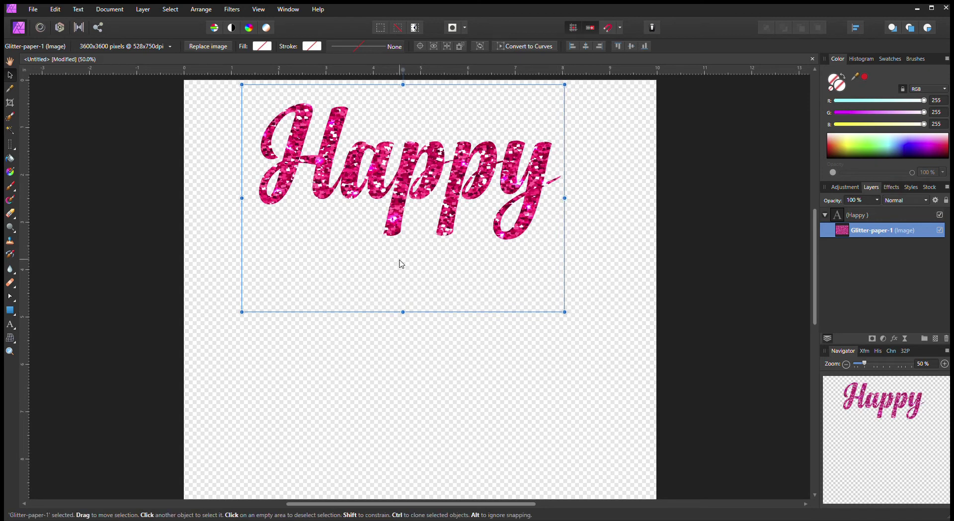
pyautogui.click(18, 321)
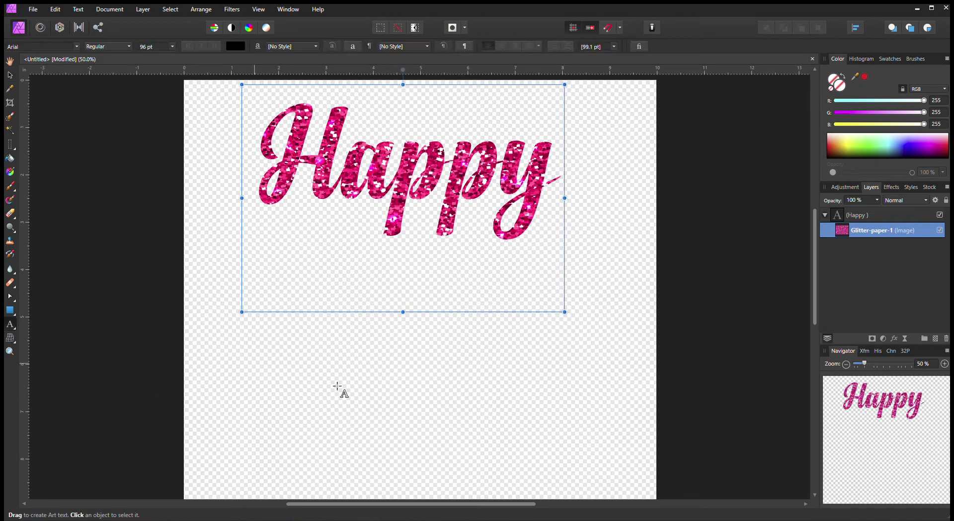
# Type 'Days' outside the Happy group, enlarge it to about 192.9 pt, and move it under Happy
pyautogui.click(320, 393)
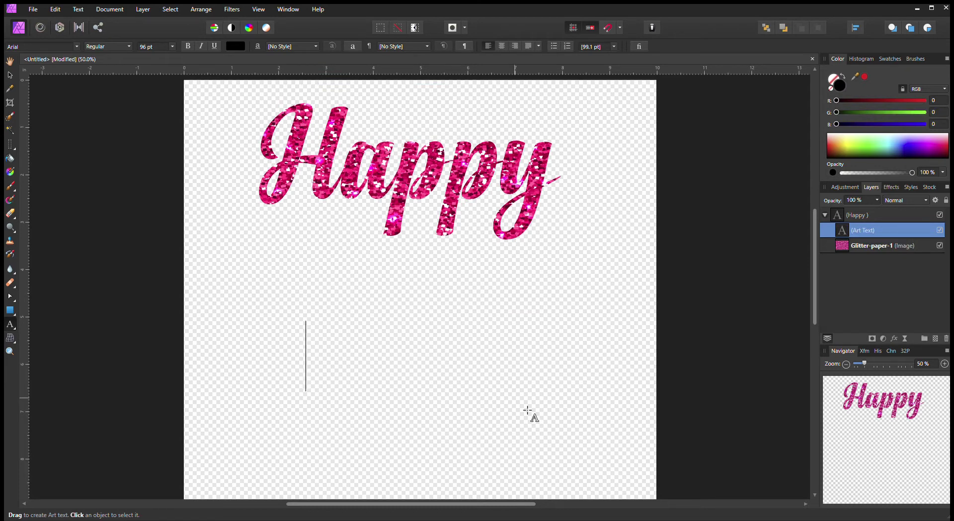
pyautogui.write('Days')
pyautogui.moveTo(862, 237); pyautogui.dragTo(859, 208)
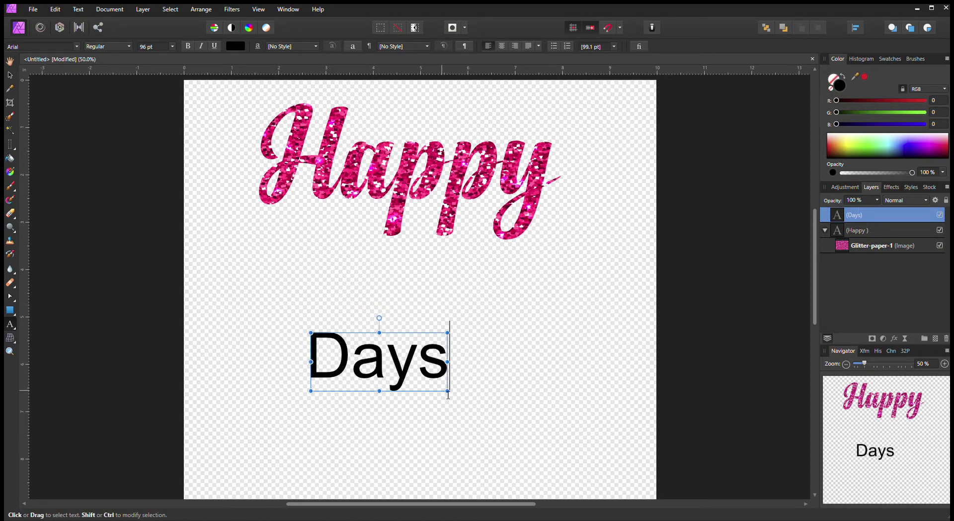
pyautogui.moveTo(448, 390); pyautogui.dragTo(585, 449)
pyautogui.click(9, 75)
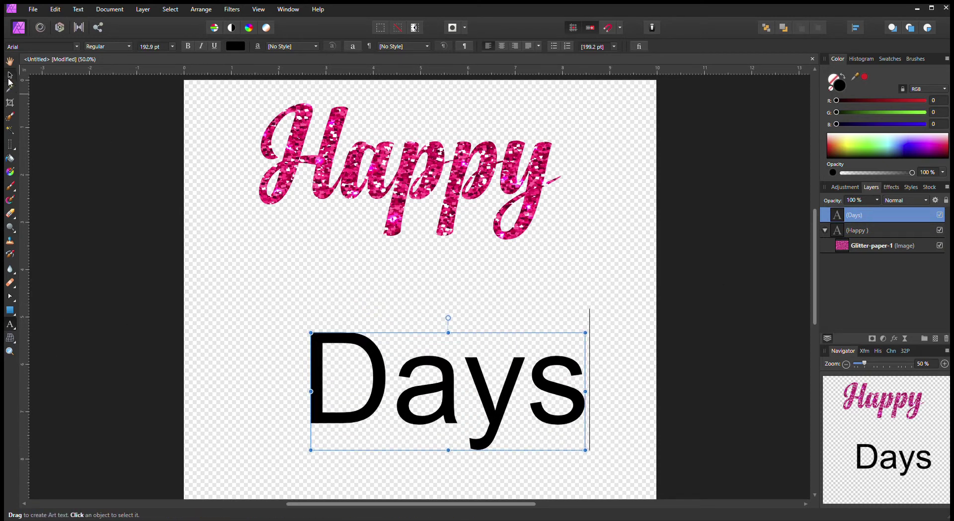
pyautogui.moveTo(476, 370); pyautogui.dragTo(437, 316)
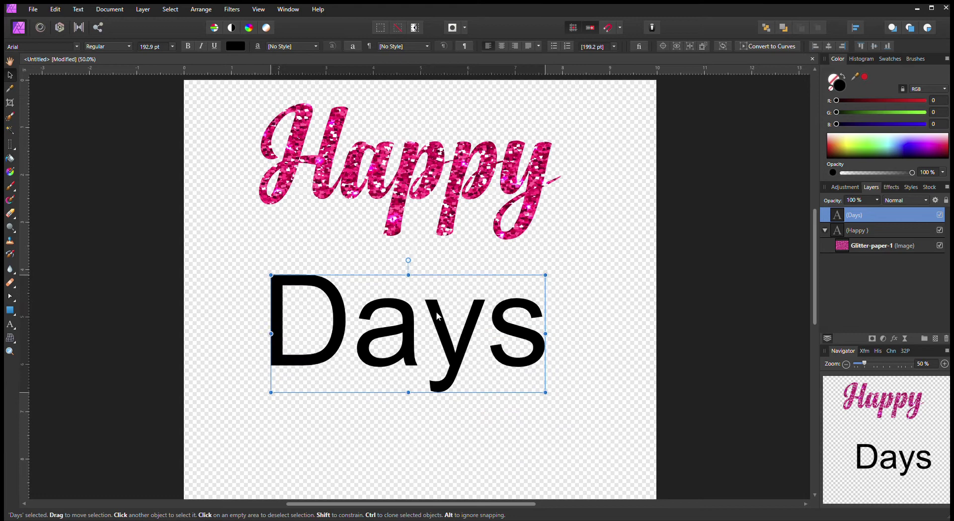
pyautogui.click(826, 231)
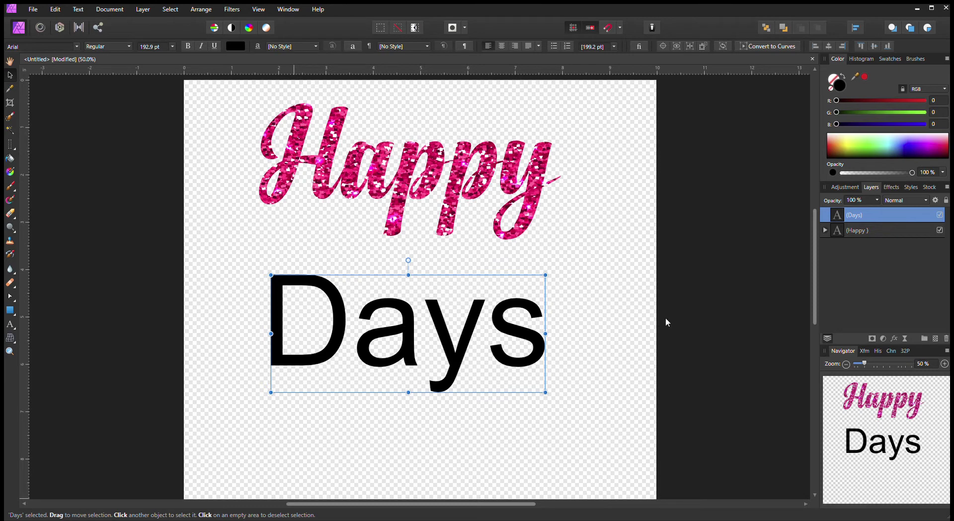
# Place GlitterFreebie_Stripe, shrink it over the words, and clip it inside the Days text
pyautogui.click(726, 326)
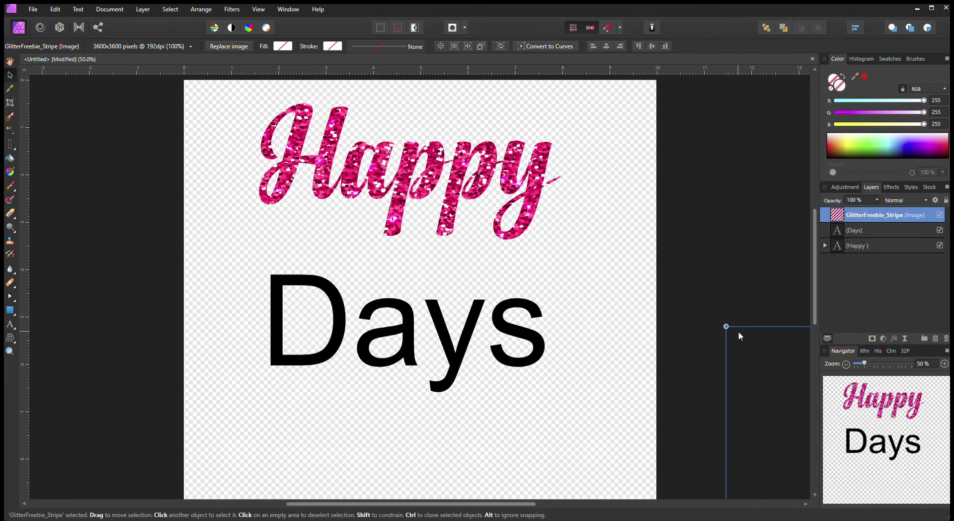
pyautogui.moveTo(760, 358); pyautogui.dragTo(145, 139)
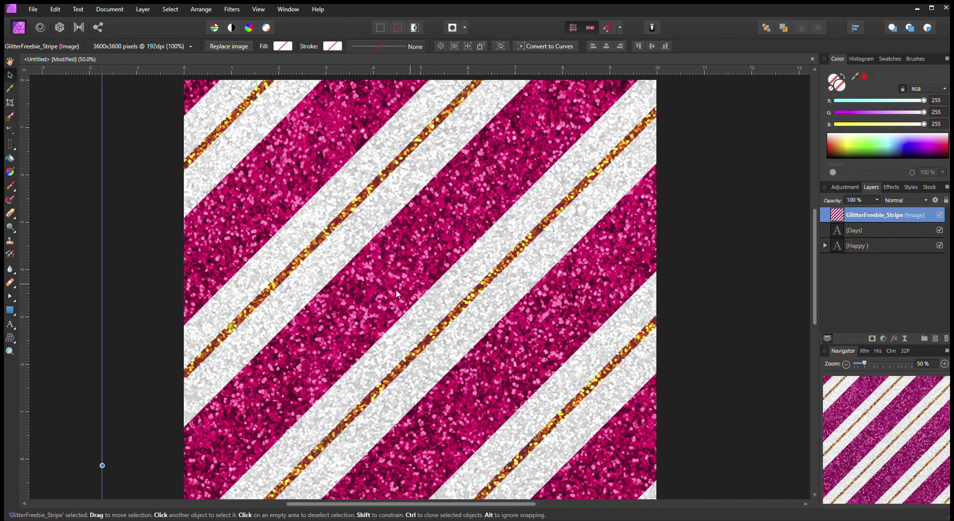
pyautogui.scroll(3, 76, 151)
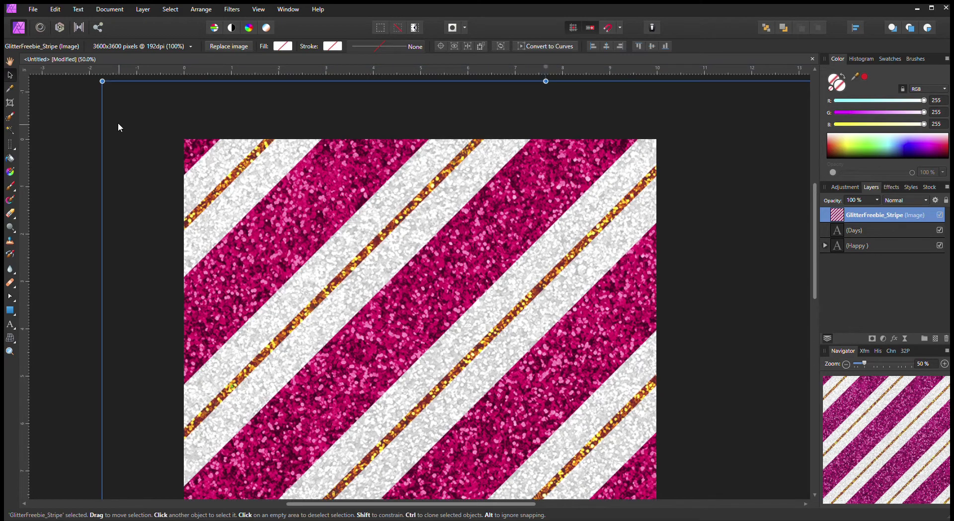
pyautogui.moveTo(104, 87); pyautogui.dragTo(375, 228)
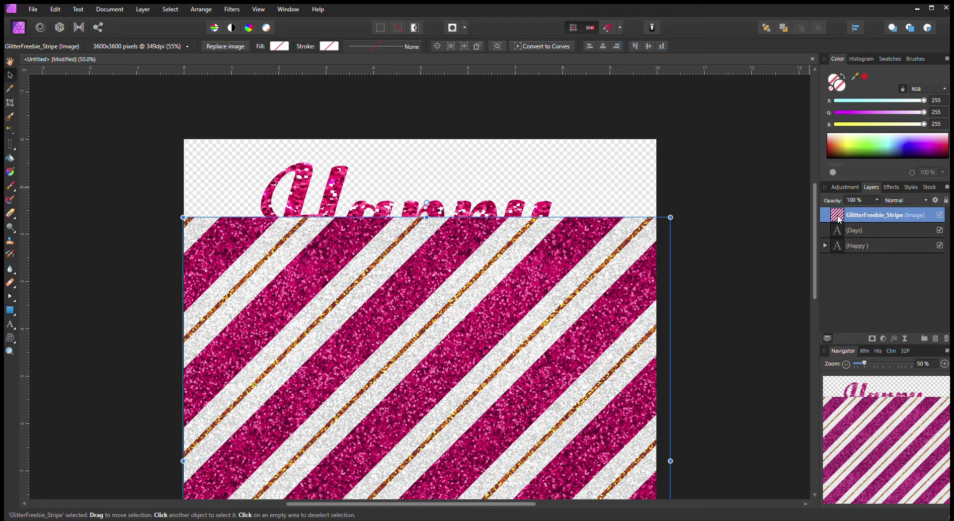
pyautogui.moveTo(838, 219); pyautogui.dragTo(863, 240)
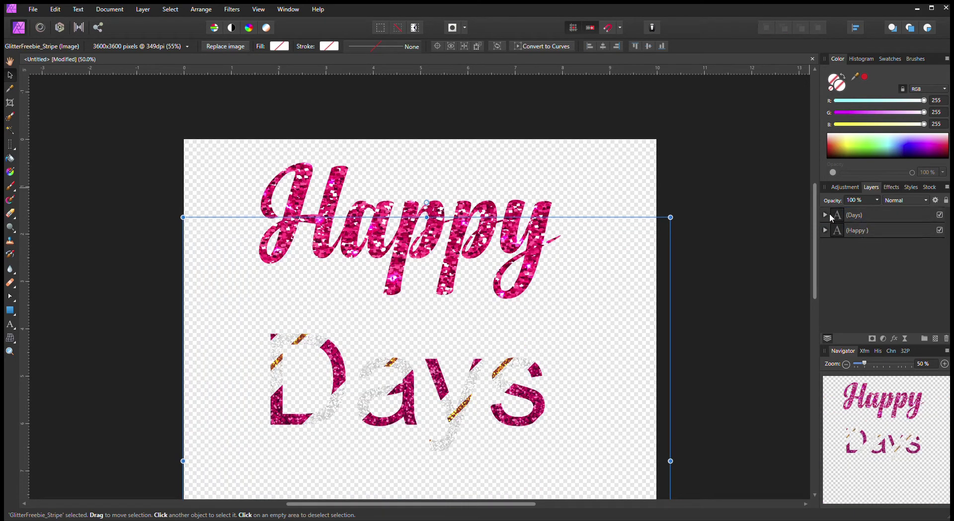
pyautogui.click(825, 216)
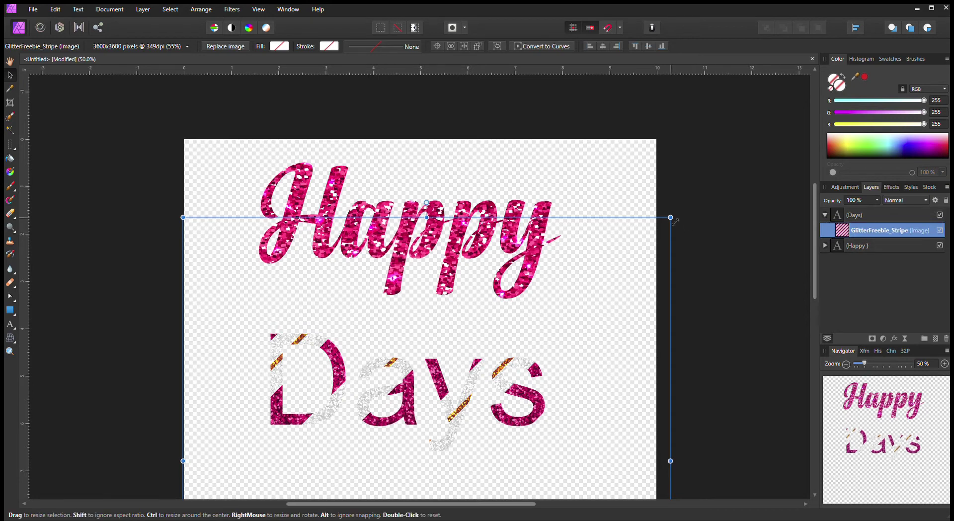
# Resize the stripe glitter image so it just covers the Days lettering
pyautogui.moveTo(670, 217); pyautogui.dragTo(528, 362)
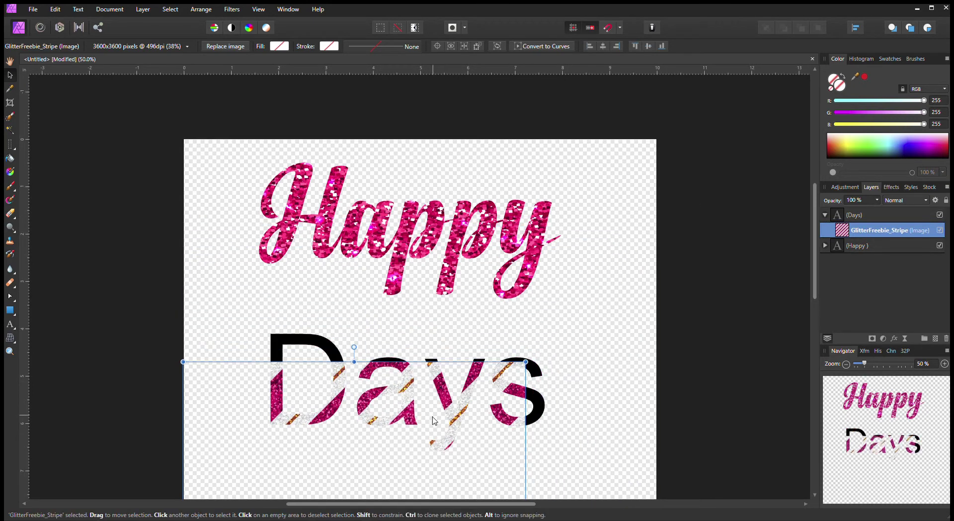
pyautogui.moveTo(434, 418); pyautogui.dragTo(453, 375)
pyautogui.scroll(-2, 635, 373)
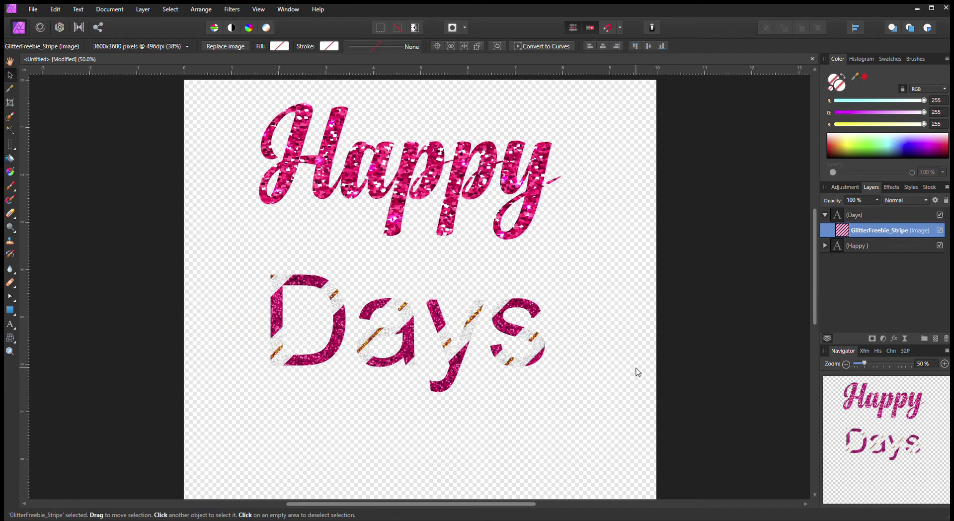
pyautogui.scroll(-4, 388, 444)
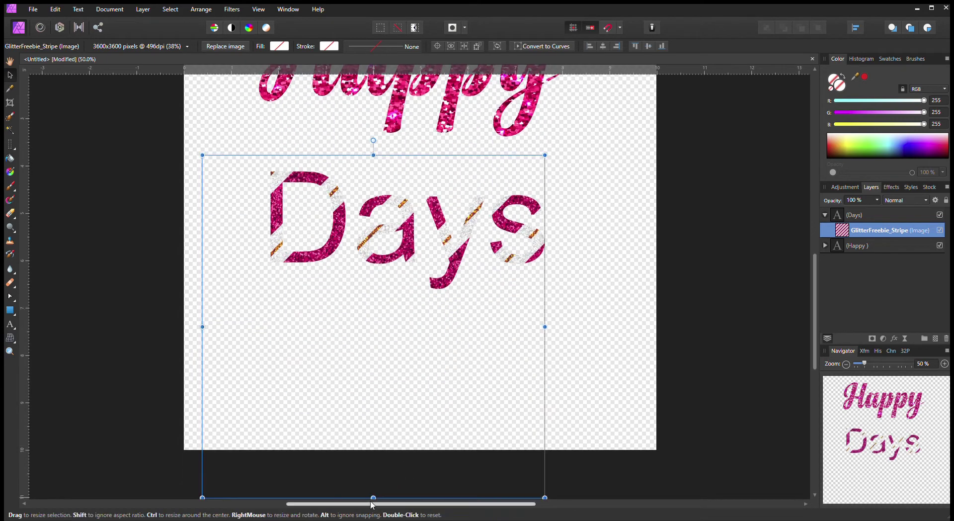
pyautogui.moveTo(374, 503); pyautogui.dragTo(403, 365)
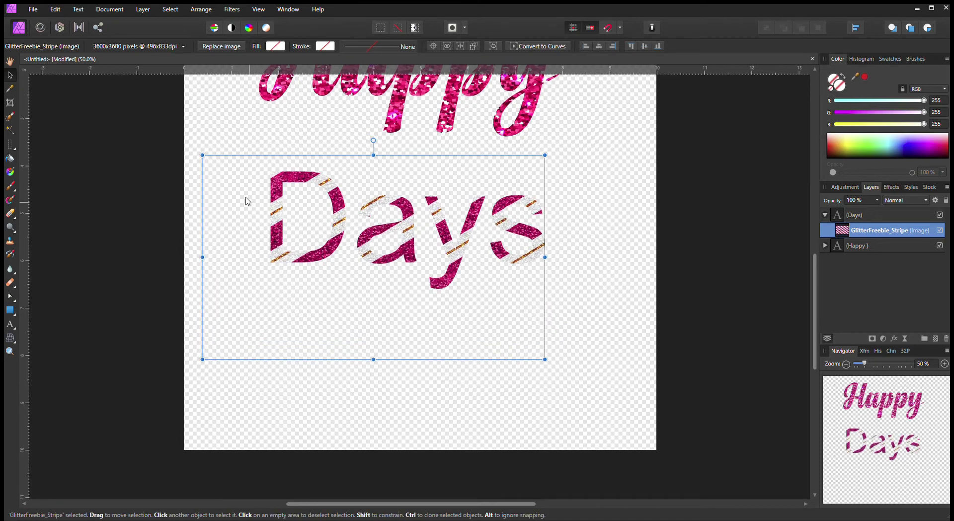
pyautogui.moveTo(203, 157); pyautogui.dragTo(195, 149)
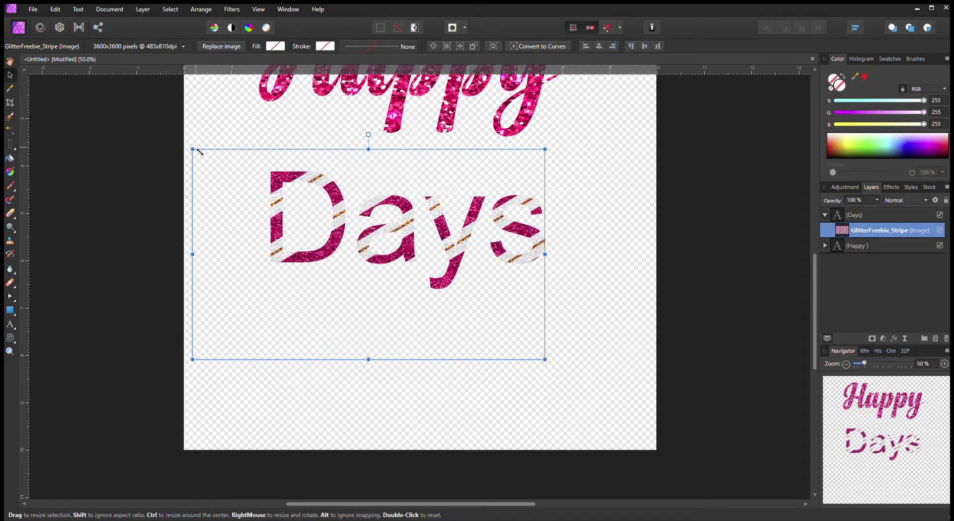
pyautogui.click(675, 223)
# Shift Happy and Days left, with Days tucked under Happy, and place Glitter-paper-4
pyautogui.scroll(2, 681, 228)
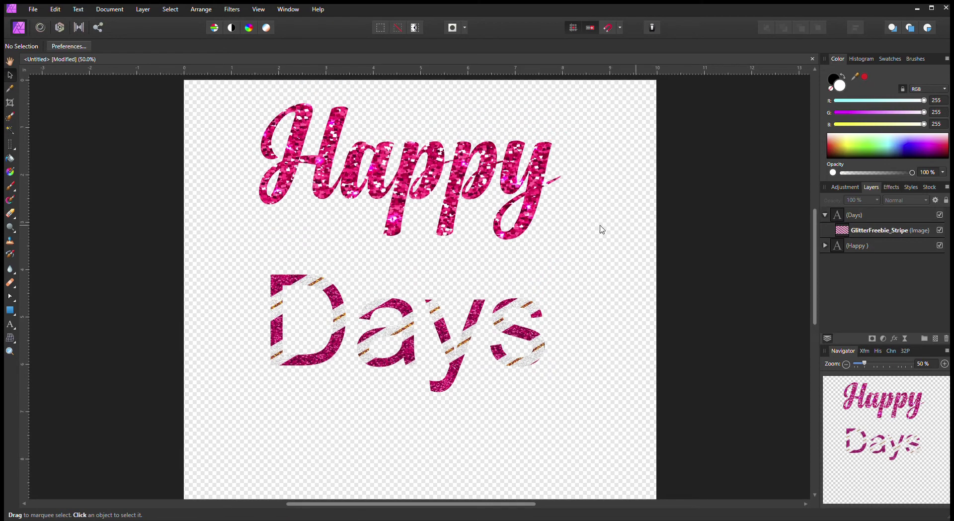
pyautogui.moveTo(539, 181); pyautogui.dragTo(476, 172)
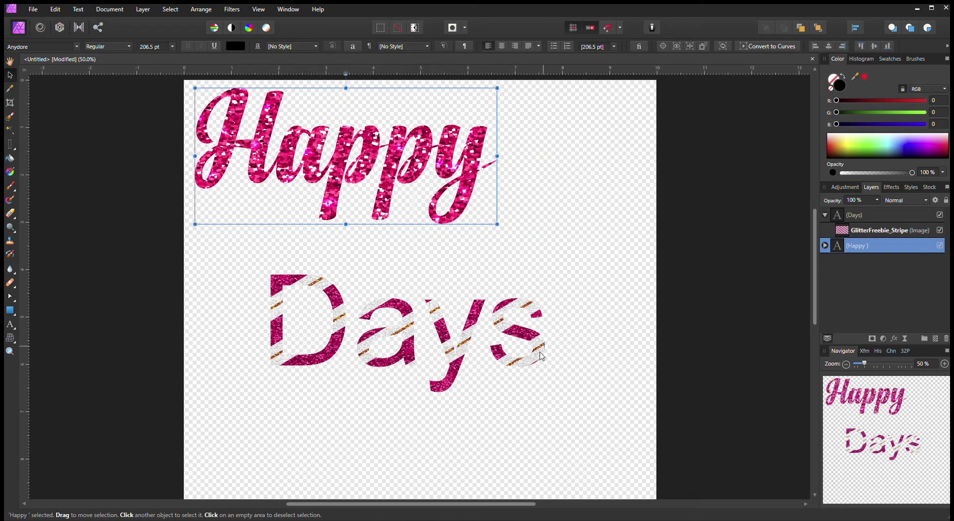
pyautogui.moveTo(542, 356); pyautogui.dragTo(456, 295)
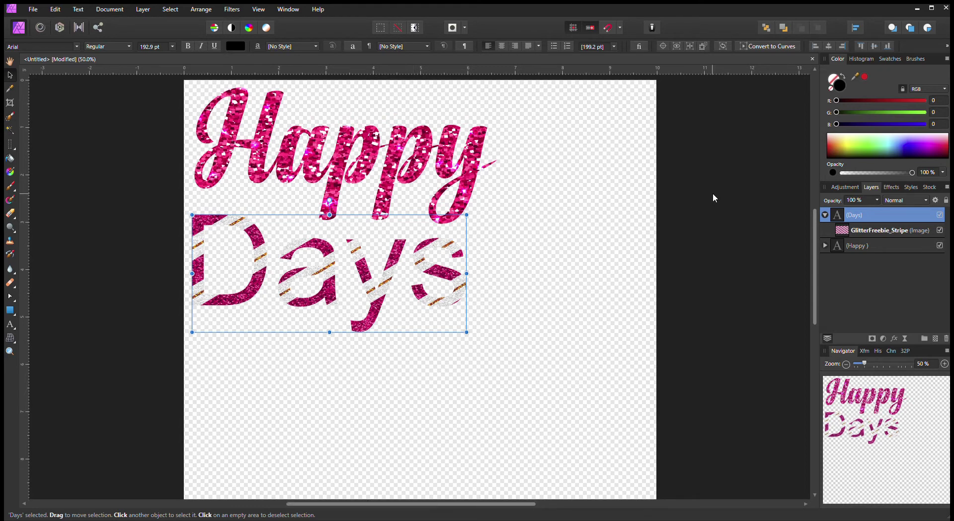
pyautogui.click(704, 328)
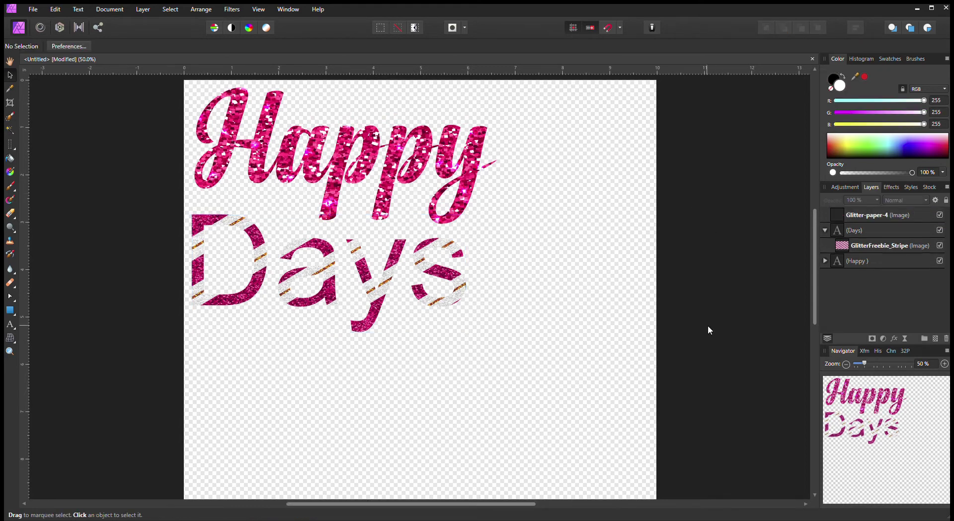
# Bring the blue Glitter-paper-4 onto the canvas and shrink it to a square over the right side
pyautogui.click(853, 224)
pyautogui.moveTo(715, 276); pyautogui.dragTo(358, 131)
pyautogui.scroll(2, 97, 169)
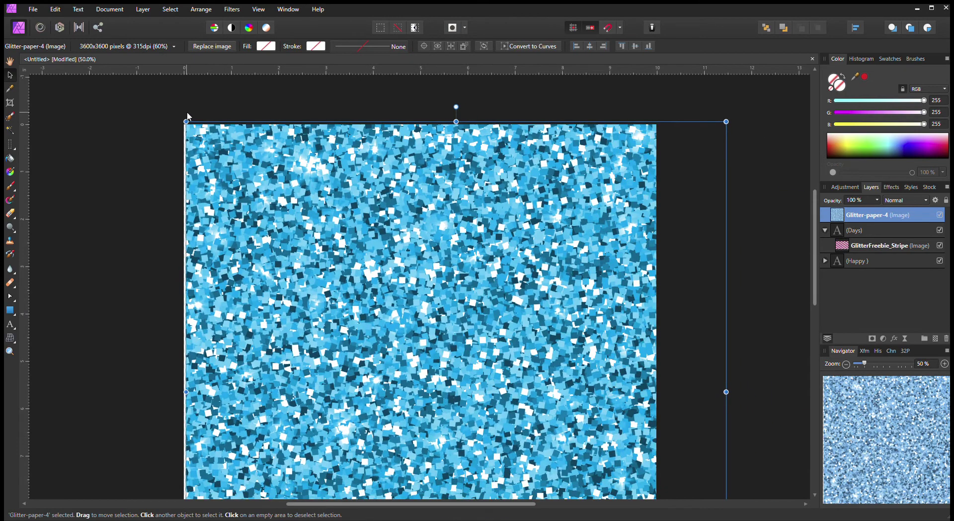
pyautogui.moveTo(189, 117); pyautogui.dragTo(478, 195)
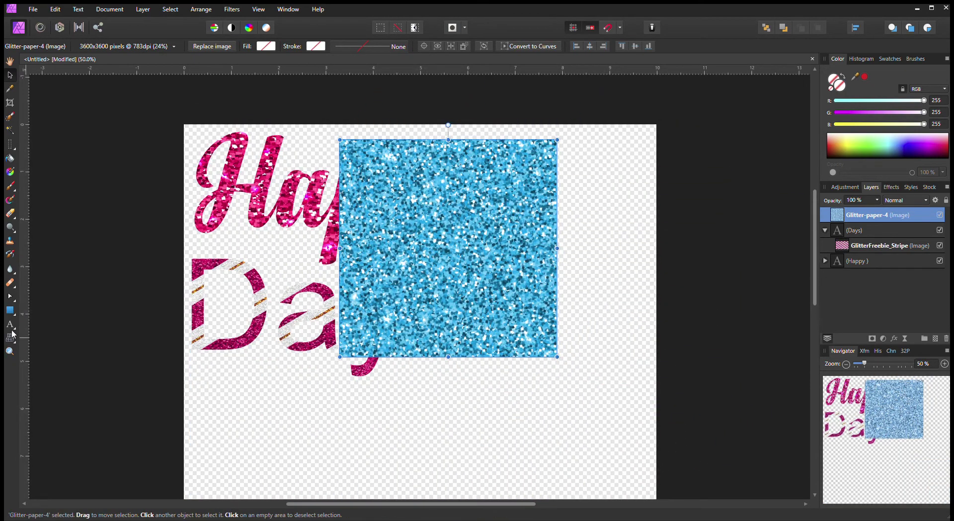
# Type 'MOM' as a new text object below Days
pyautogui.click(12, 327)
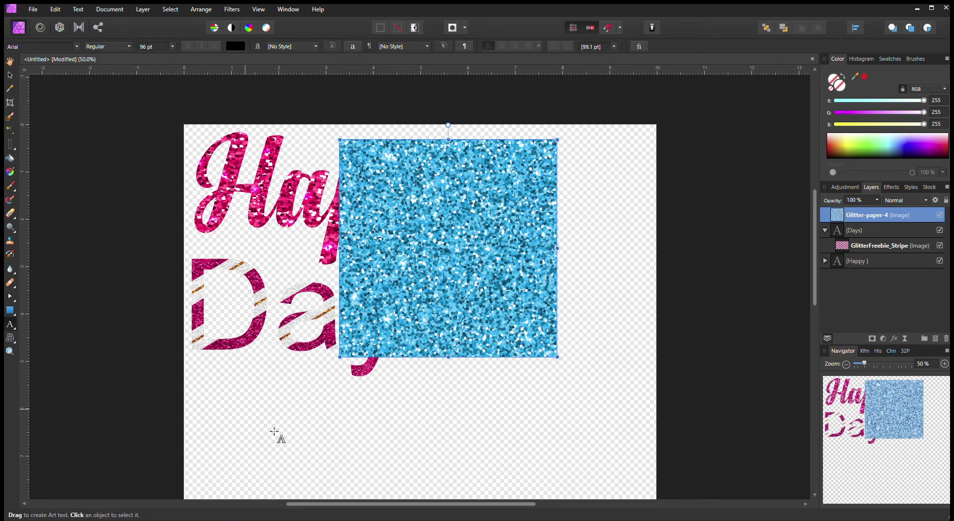
pyautogui.click(308, 439)
pyautogui.write('MOM')
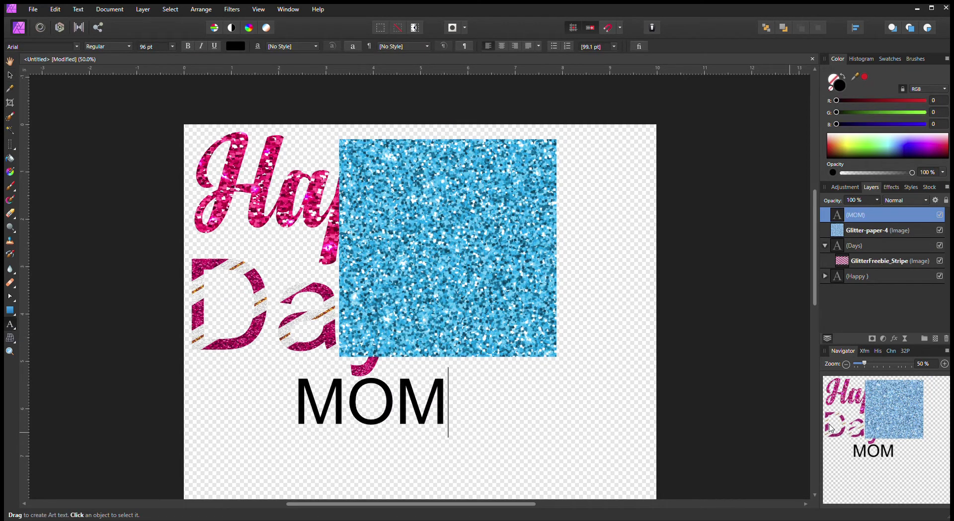
# Change the MOM text to the Augustha script font
pyautogui.hotkey('ctrl', 'a')
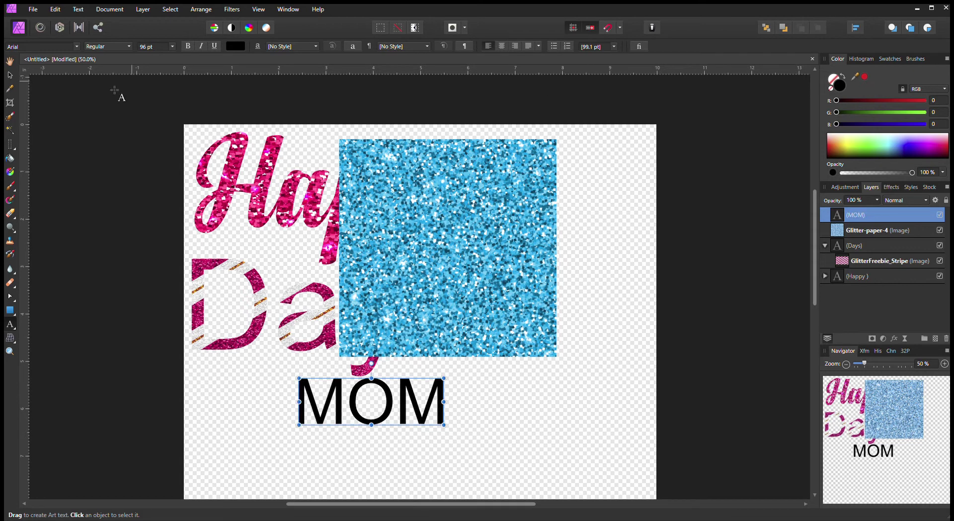
pyautogui.click(72, 46)
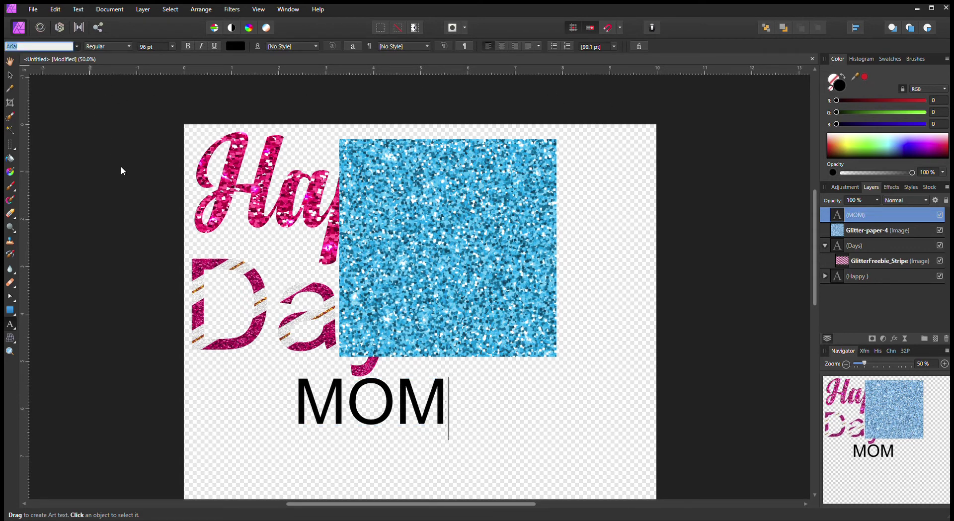
pyautogui.press('Escape')
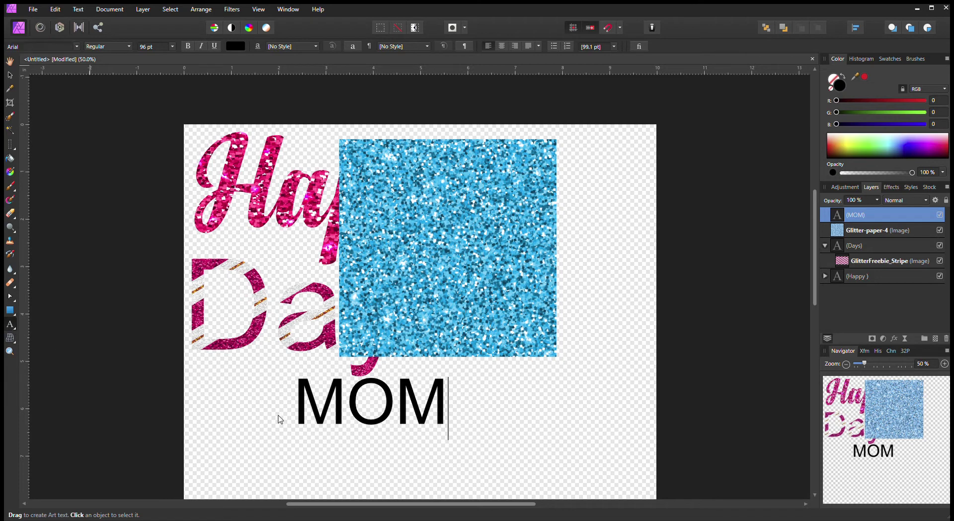
pyautogui.click(309, 411)
pyautogui.moveTo(310, 410); pyautogui.dragTo(443, 412)
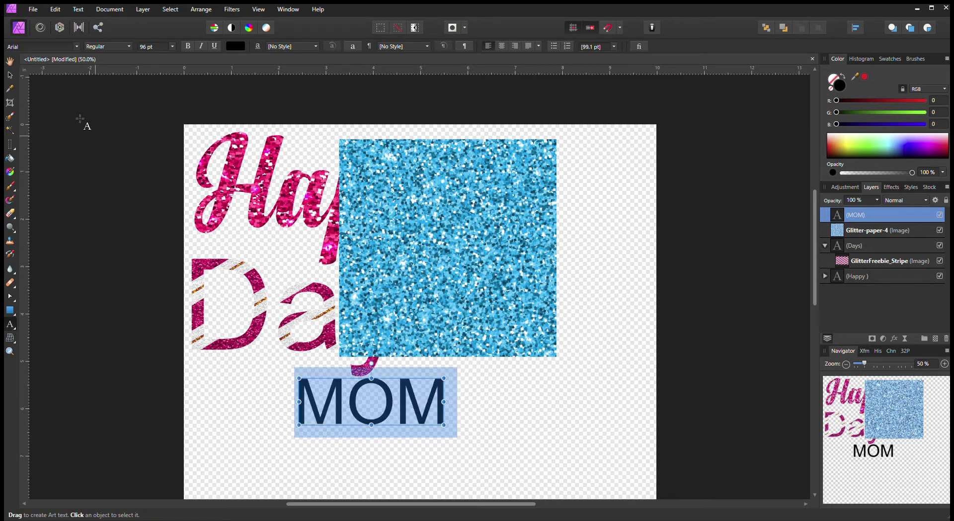
pyautogui.click(72, 47)
pyautogui.press('Down')
pyautogui.press('Down')
pyautogui.press('Down')
pyautogui.press('Down')
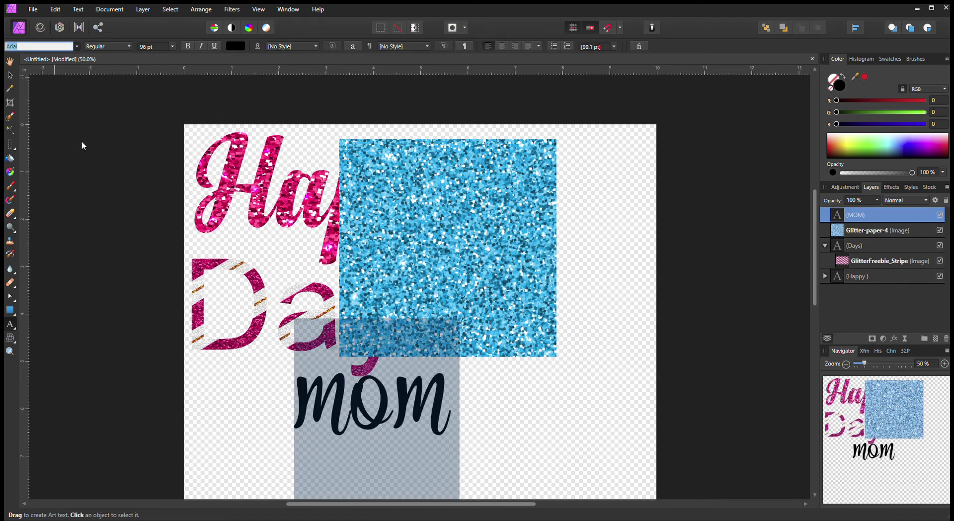
pyautogui.press('Down')
pyautogui.press('Up')
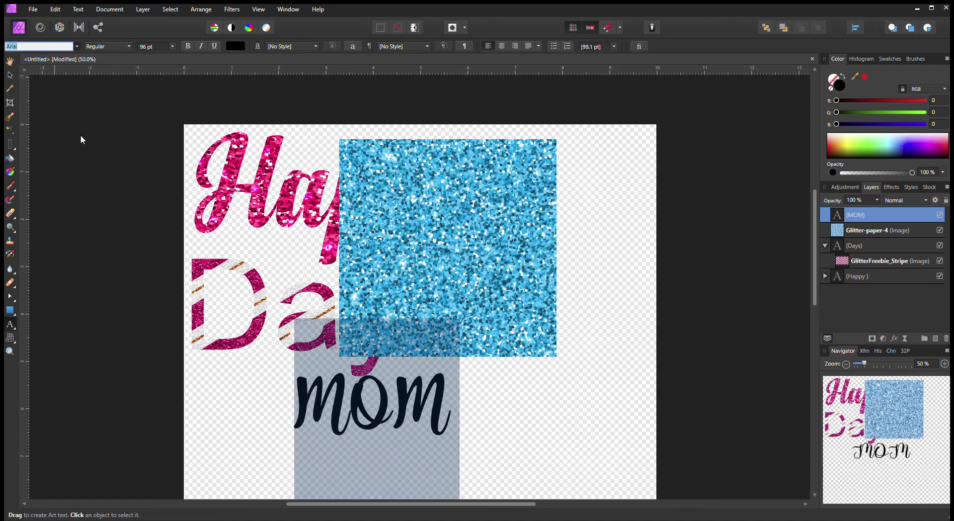
pyautogui.press('Return')
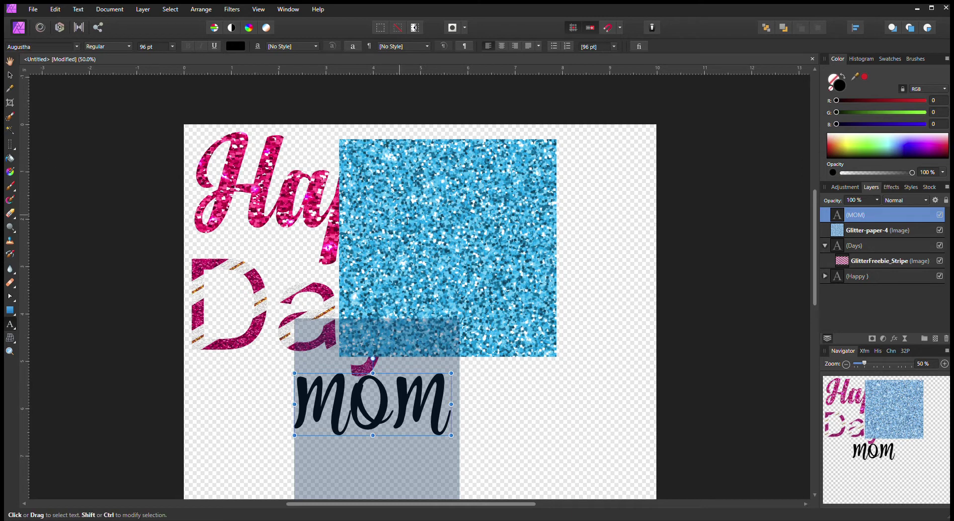
pyautogui.click(9, 75)
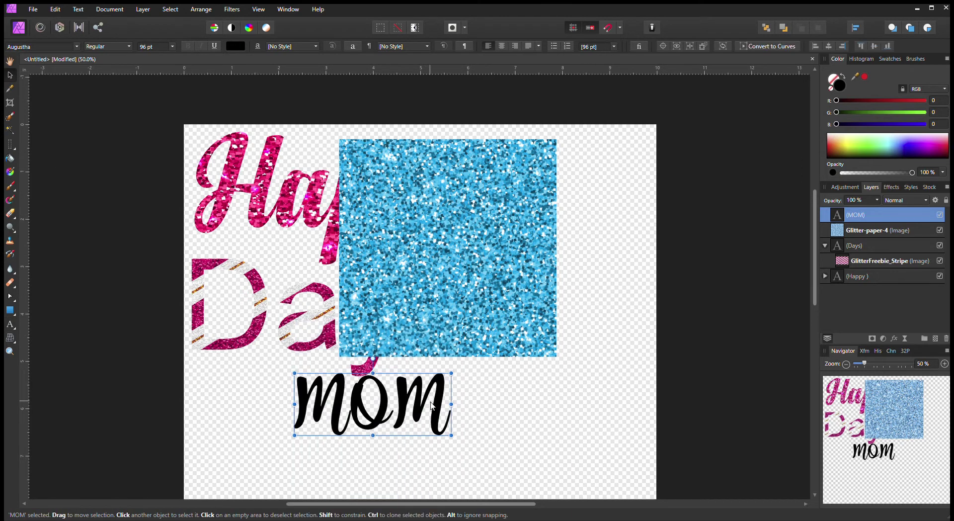
# Move MOM right, clip the blue glitter image inside it, hide Days, and enlarge the glitter fill
pyautogui.moveTo(432, 397); pyautogui.dragTo(517, 394)
pyautogui.moveTo(504, 291); pyautogui.dragTo(517, 440)
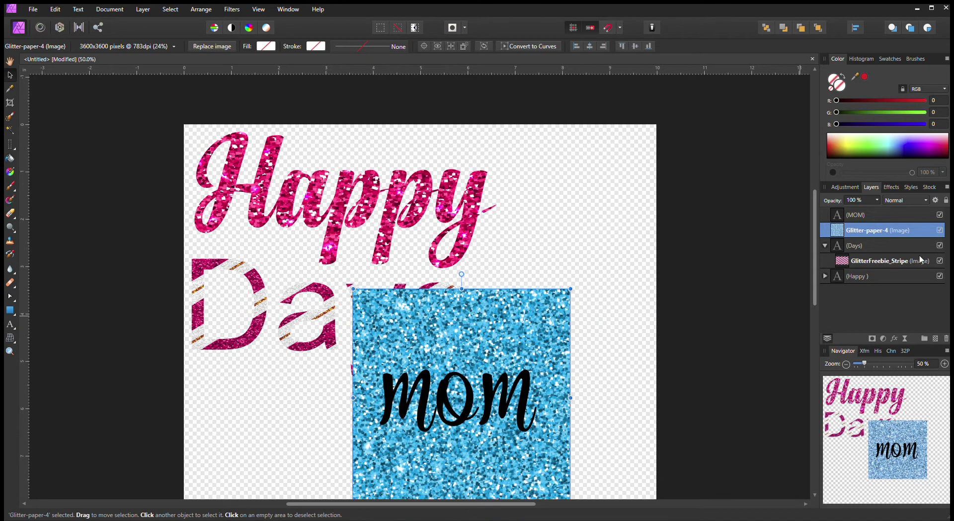
pyautogui.click(825, 245)
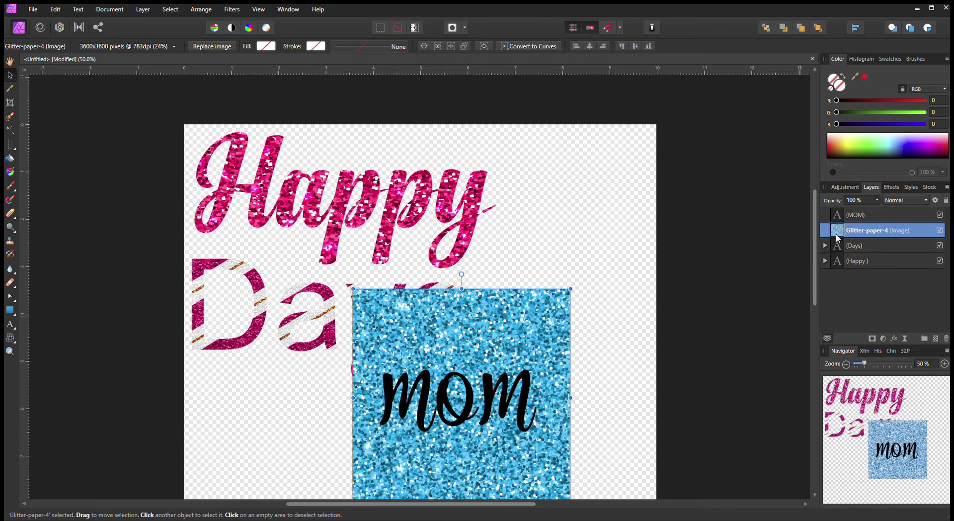
pyautogui.moveTo(840, 234); pyautogui.dragTo(862, 226)
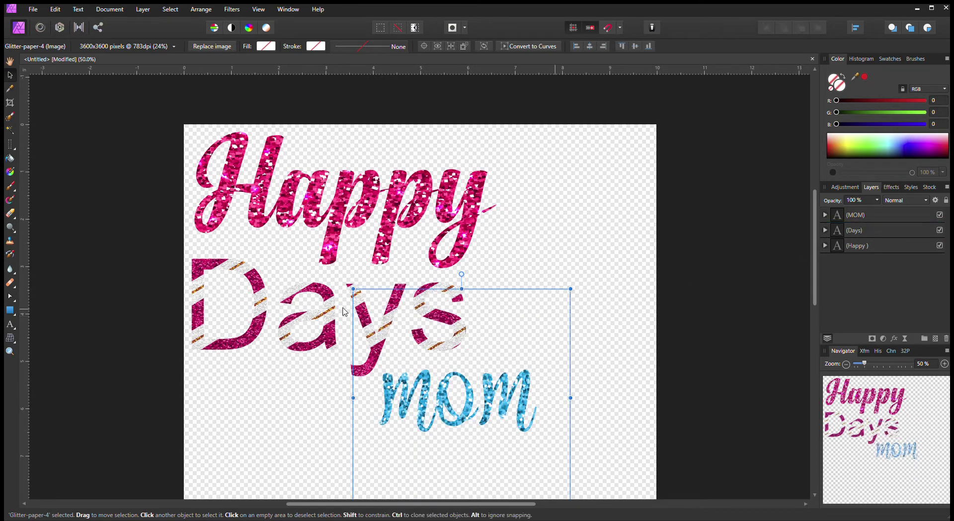
pyautogui.click(940, 230)
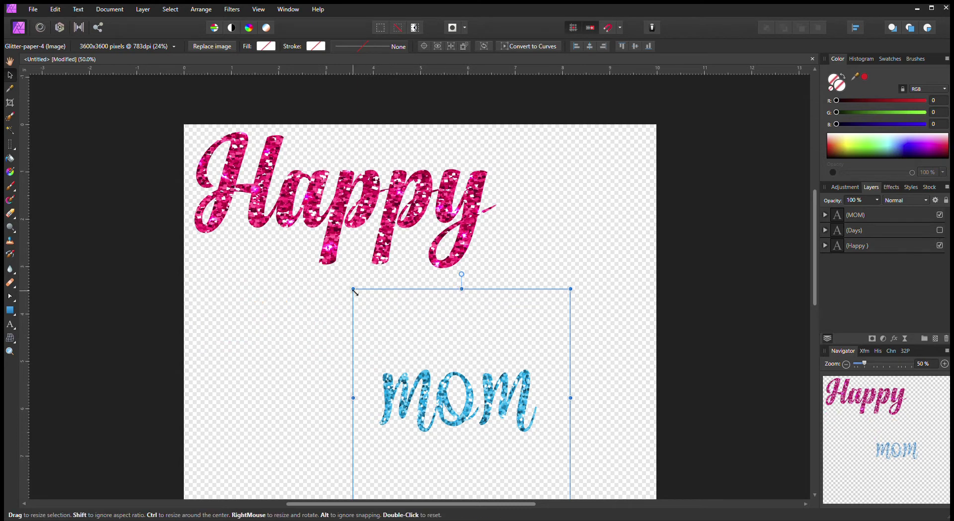
pyautogui.moveTo(352, 288); pyautogui.dragTo(336, 301)
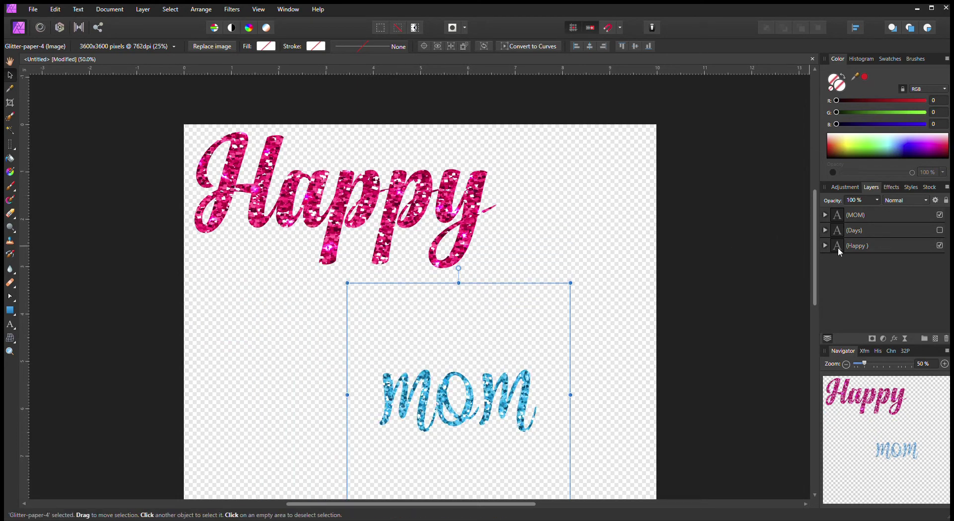
pyautogui.click(861, 217)
# Enlarge MOM, shift Happy to the right, then rotate MOM back to nearly level
pyautogui.moveTo(379, 367); pyautogui.dragTo(203, 241)
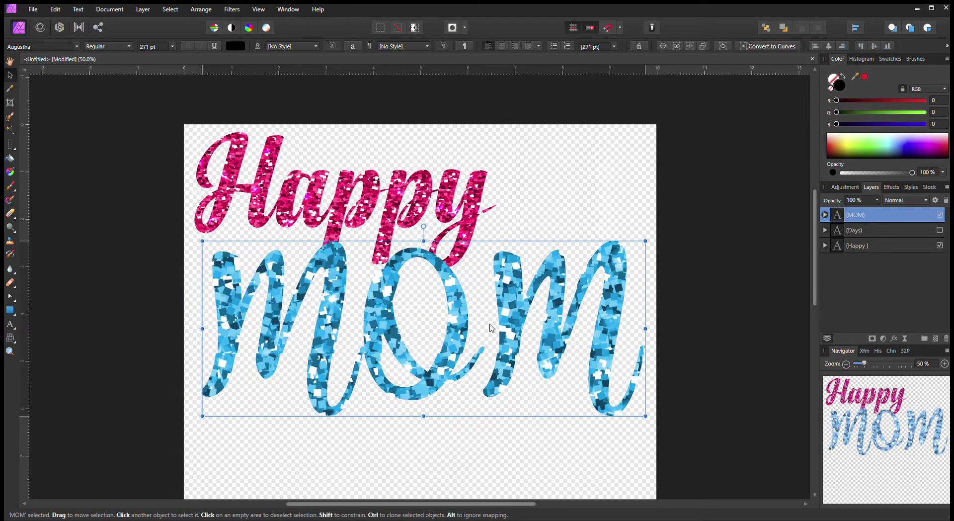
pyautogui.moveTo(458, 211); pyautogui.dragTo(532, 202)
pyautogui.click(608, 395)
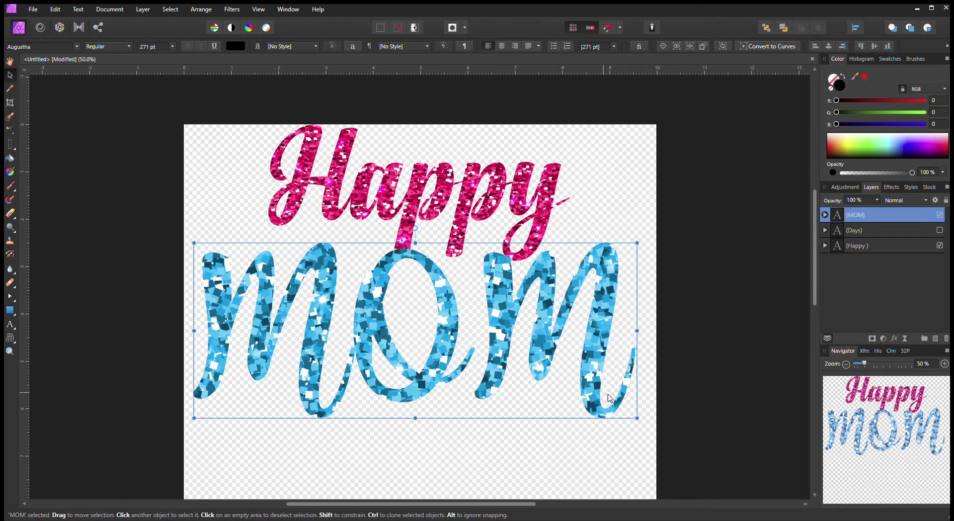
pyautogui.moveTo(641, 423); pyautogui.dragTo(639, 406)
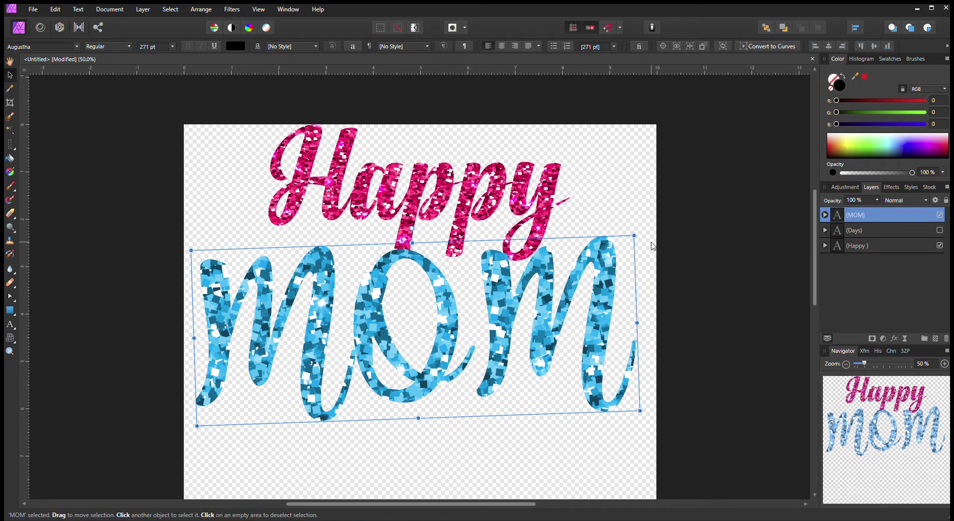
pyautogui.moveTo(640, 237); pyautogui.dragTo(645, 244)
# Shrink MOM proportionally to 228.8 pt and nudge it right beneath Happy
pyautogui.moveTo(638, 422); pyautogui.dragTo(568, 391)
pyautogui.moveTo(547, 348); pyautogui.dragTo(567, 349)
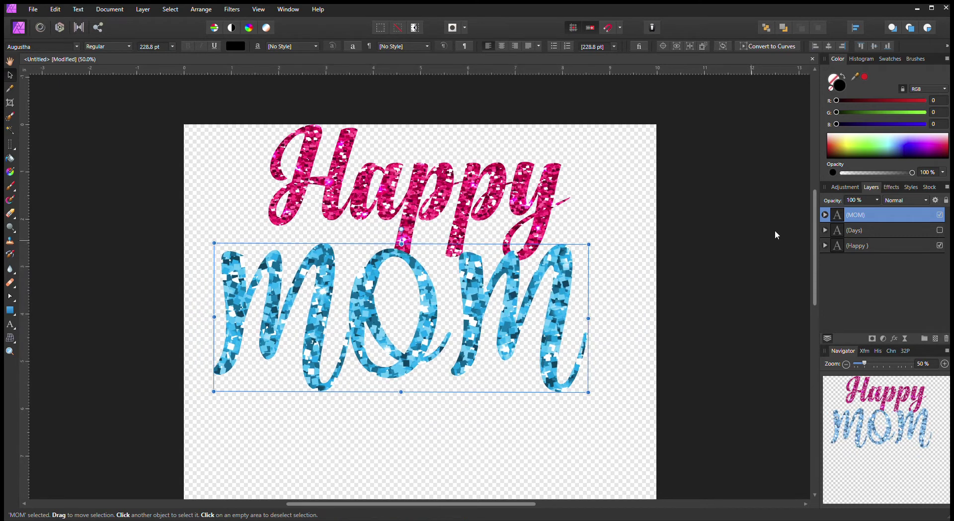
pyautogui.click(832, 232)
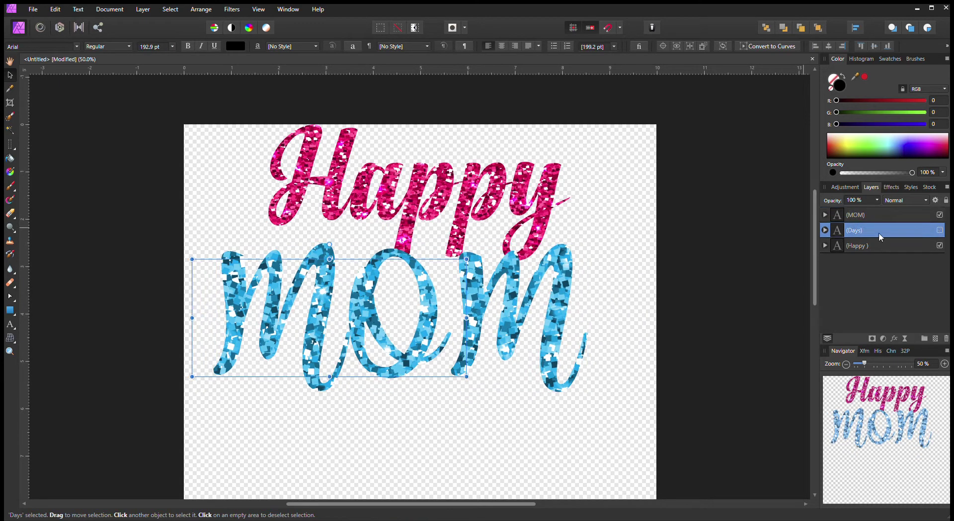
# Make the Days text visible again and enlarge it toward the upper left
pyautogui.click(936, 232)
pyautogui.moveTo(204, 341); pyautogui.dragTo(302, 459)
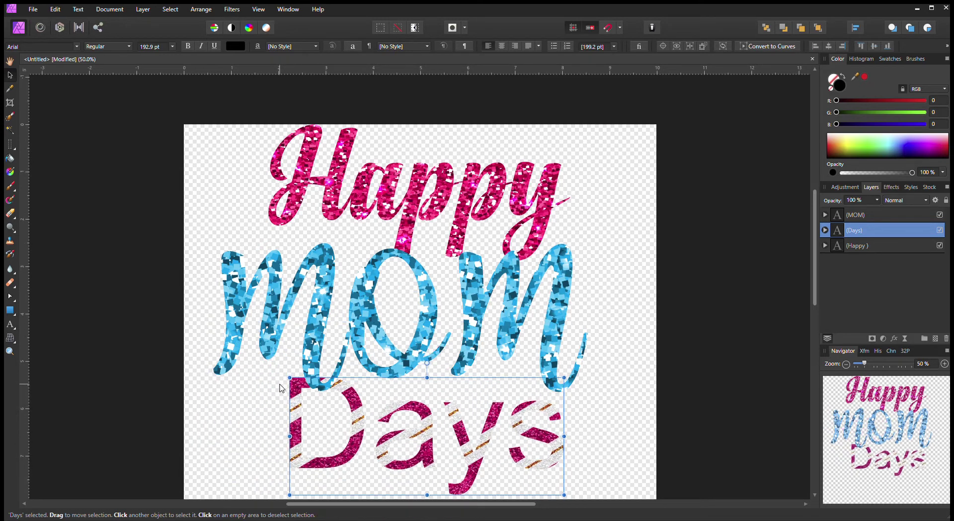
pyautogui.moveTo(289, 377); pyautogui.dragTo(33, 259)
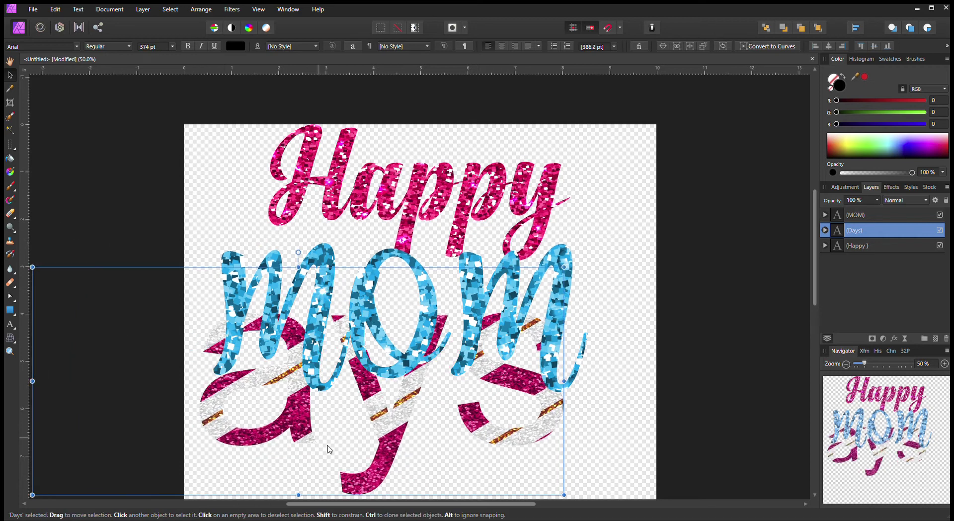
pyautogui.moveTo(395, 428); pyautogui.dragTo(523, 445)
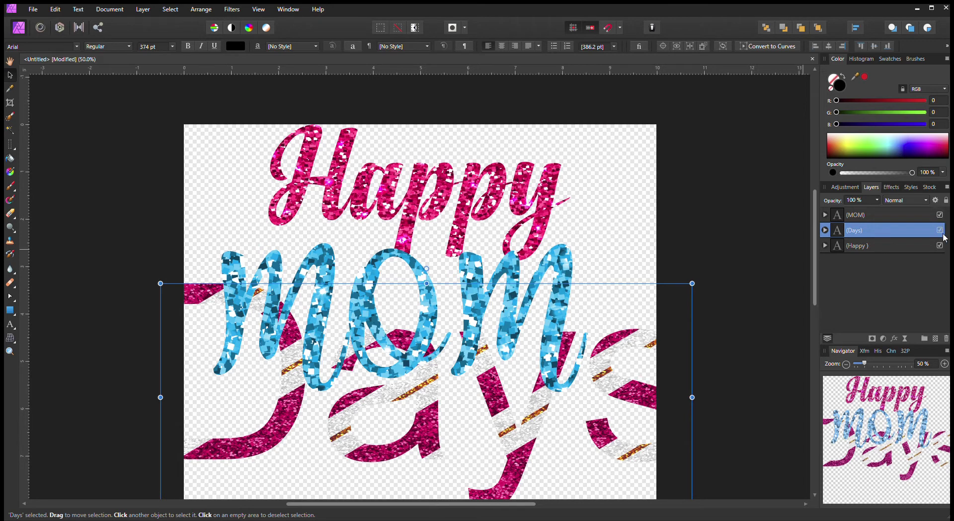
# With MOM hidden, resize Days to 328.7 pt, fit it below Happy, then show MOM
pyautogui.click(942, 217)
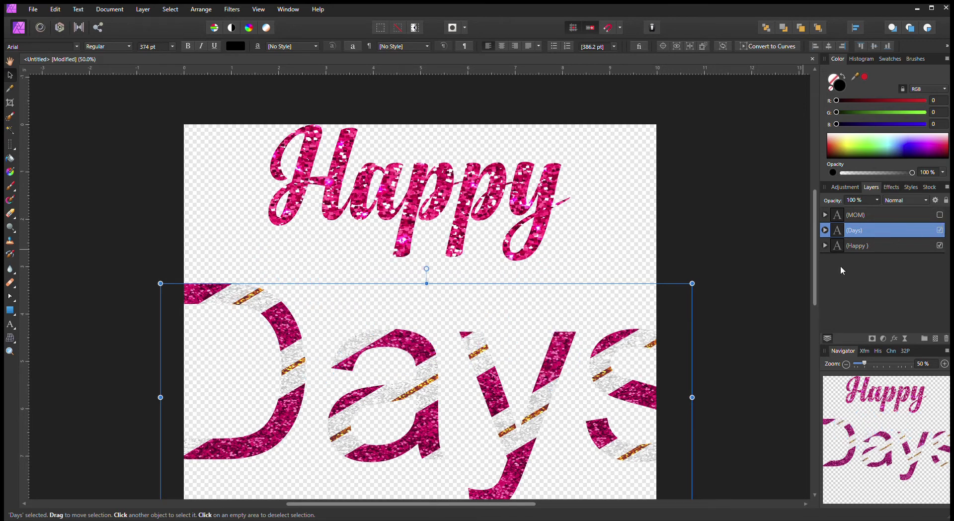
pyautogui.moveTo(620, 374); pyautogui.dragTo(639, 299)
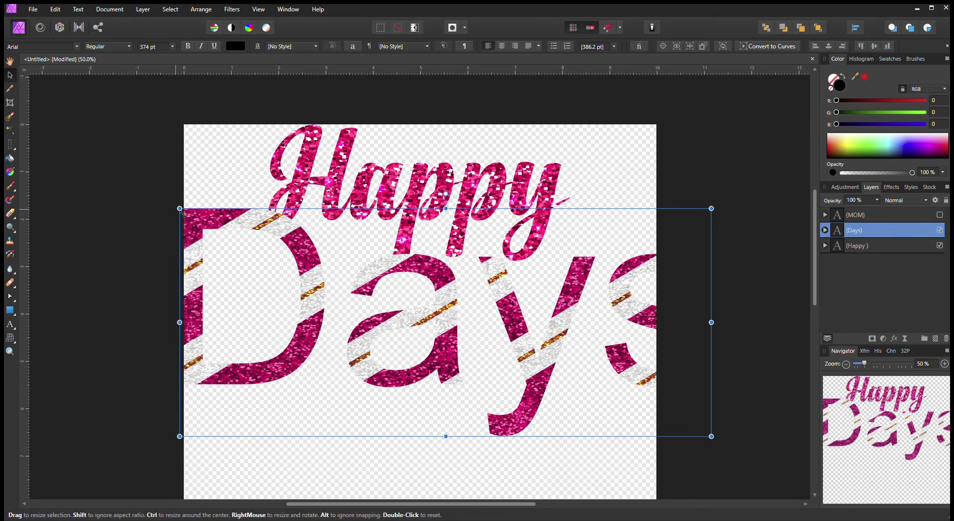
pyautogui.moveTo(180, 208); pyautogui.dragTo(242, 235)
pyautogui.moveTo(466, 338); pyautogui.dragTo(404, 350)
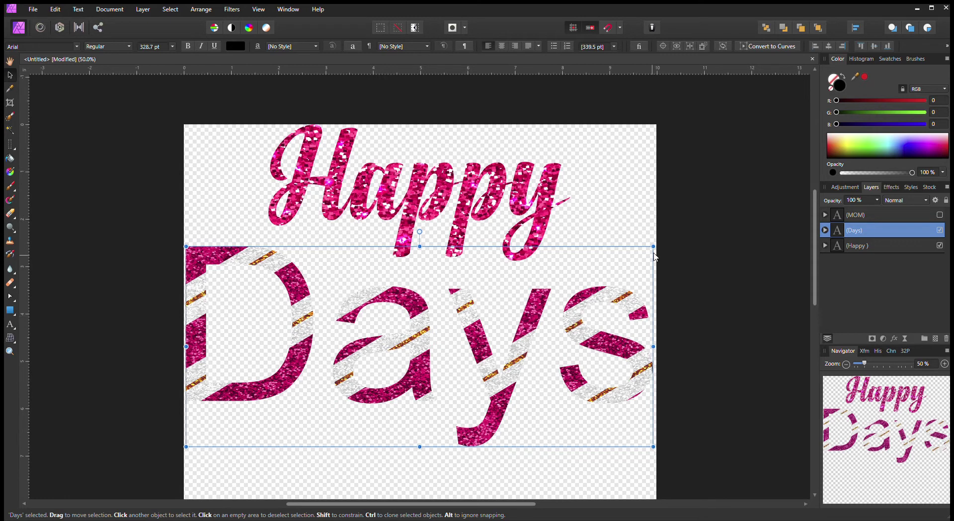
pyautogui.moveTo(655, 256); pyautogui.dragTo(660, 249)
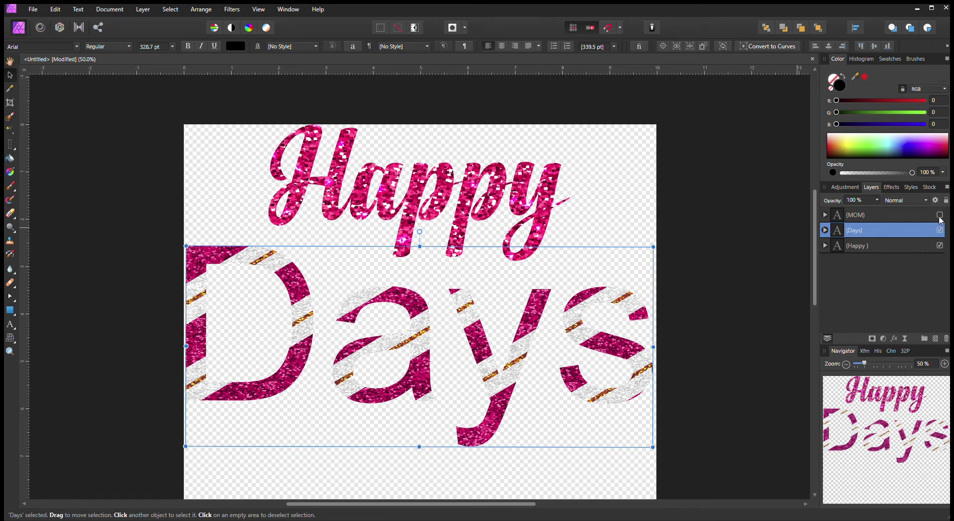
pyautogui.click(939, 215)
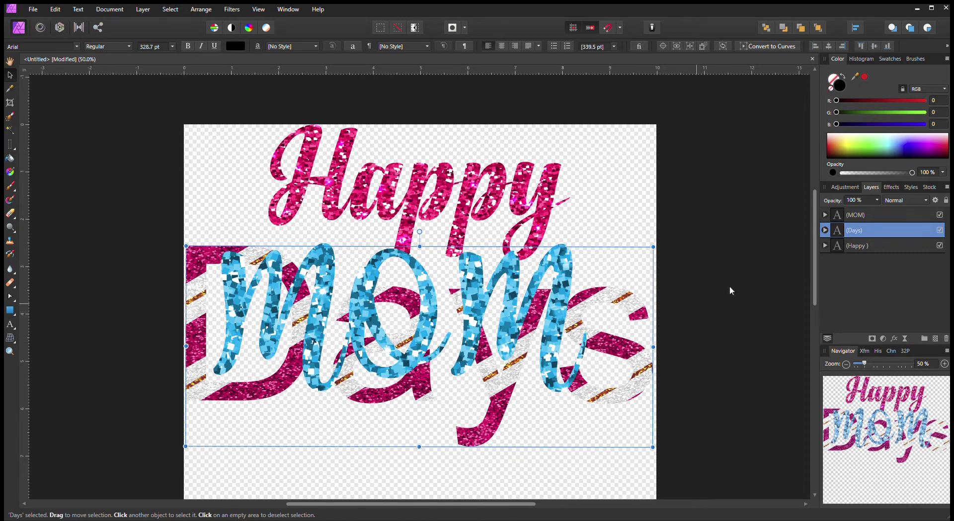
# Pull Glitter-paper-4 out of the MOM text into its own layer and hide it
pyautogui.click(825, 230)
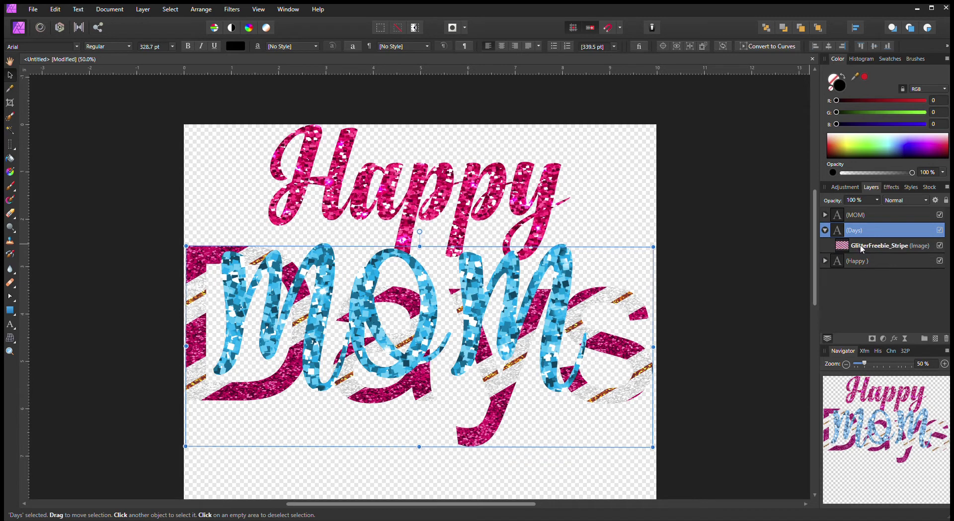
pyautogui.click(824, 230)
pyautogui.click(856, 218)
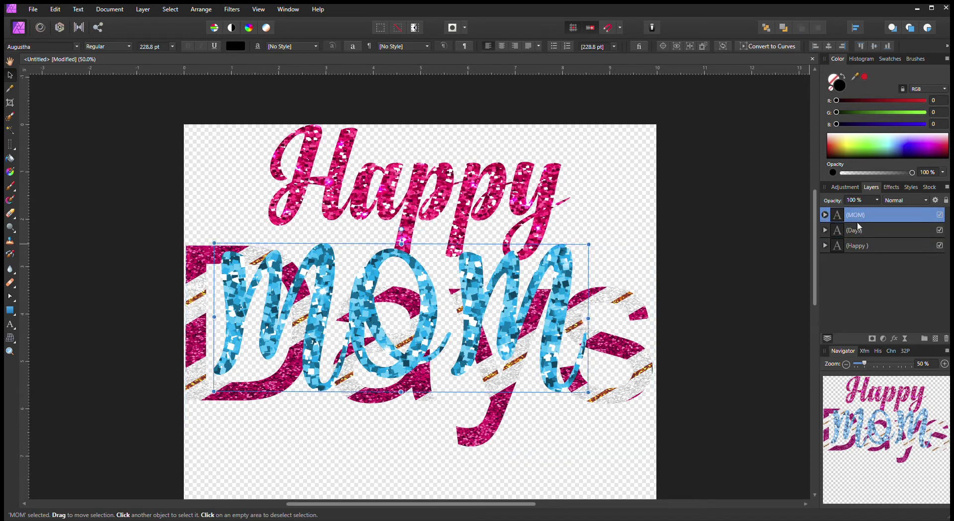
pyautogui.click(825, 214)
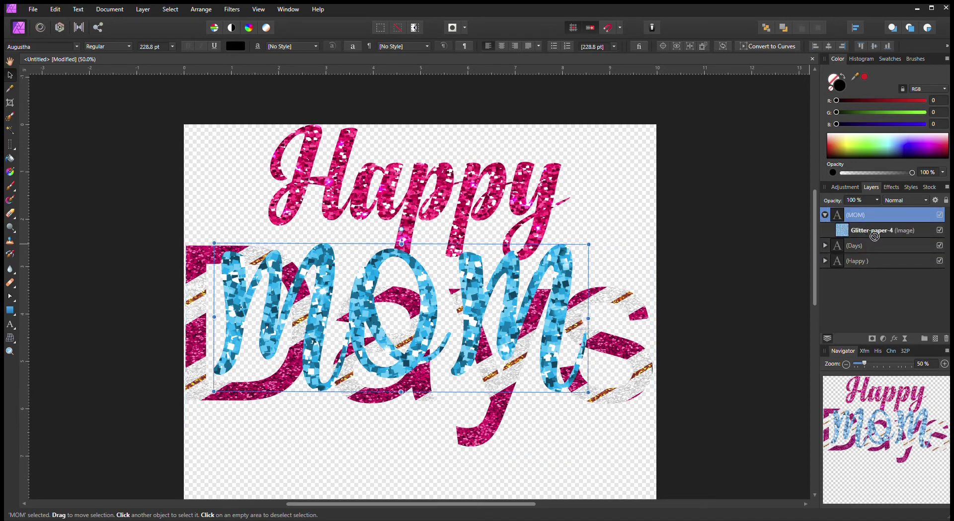
pyautogui.moveTo(874, 235); pyautogui.dragTo(874, 210)
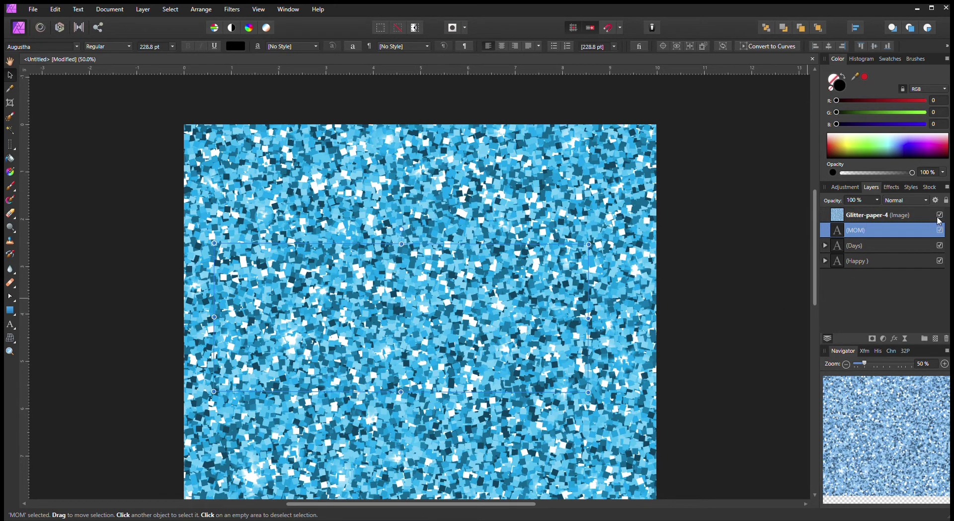
pyautogui.click(940, 215)
# Pull GlitterFreebie_Stripe out of Days and hide both glitter image layers
pyautogui.click(825, 261)
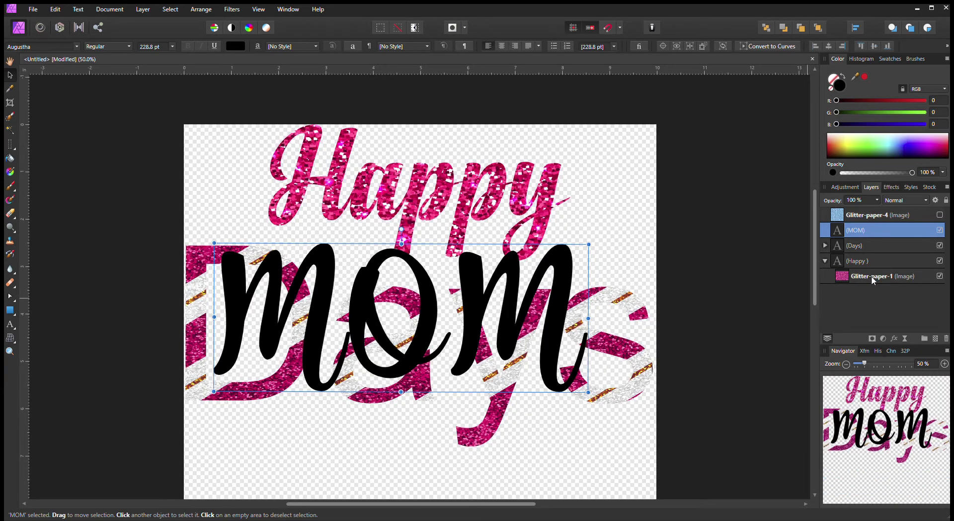
pyautogui.moveTo(871, 279); pyautogui.dragTo(857, 217)
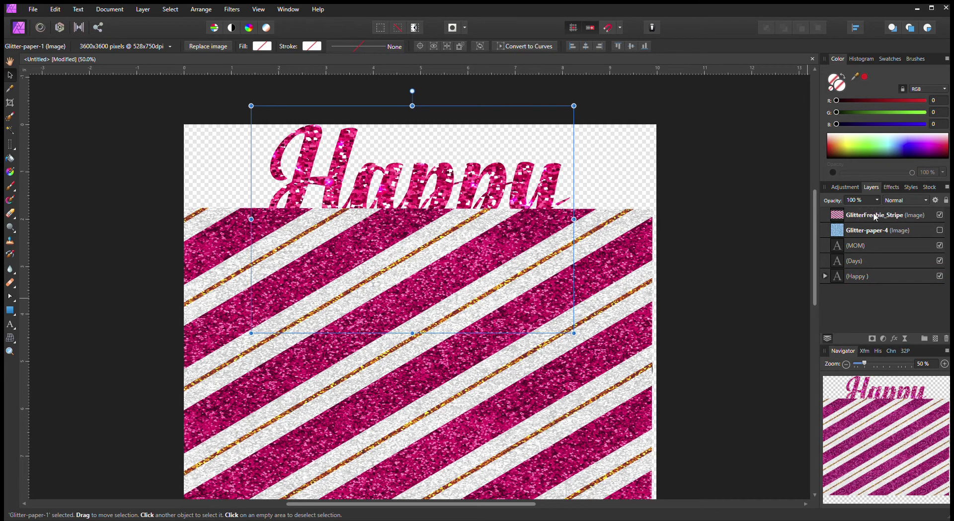
pyautogui.click(939, 230)
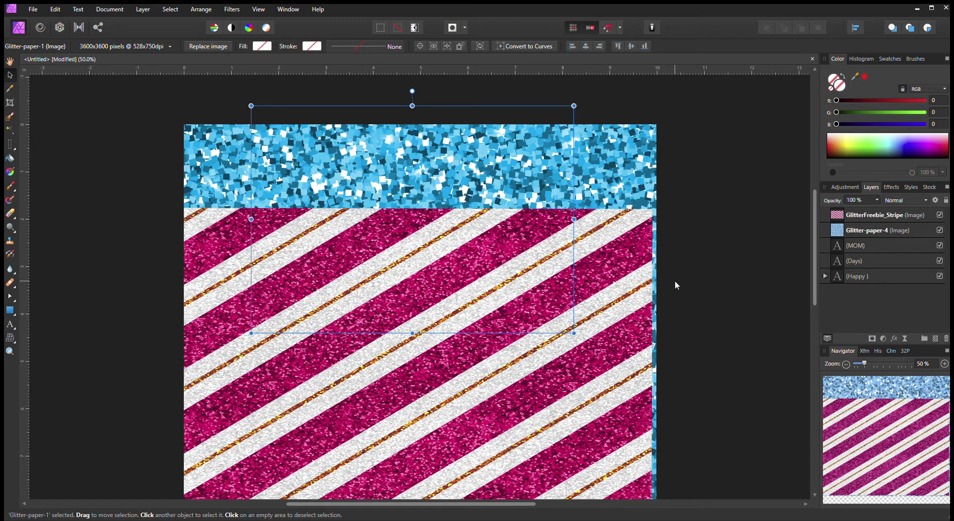
pyautogui.click(939, 230)
pyautogui.click(940, 214)
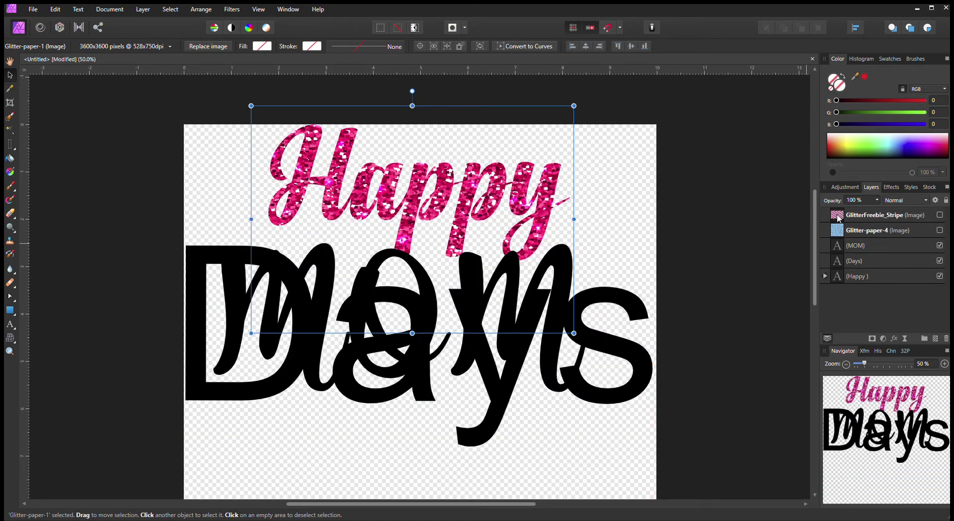
# Clip GlitterFreebie_Stripe into MOM and a visible Glitter-paper-4 into Days, then lower Happy's pink glitter
pyautogui.moveTo(838, 217); pyautogui.dragTo(866, 251)
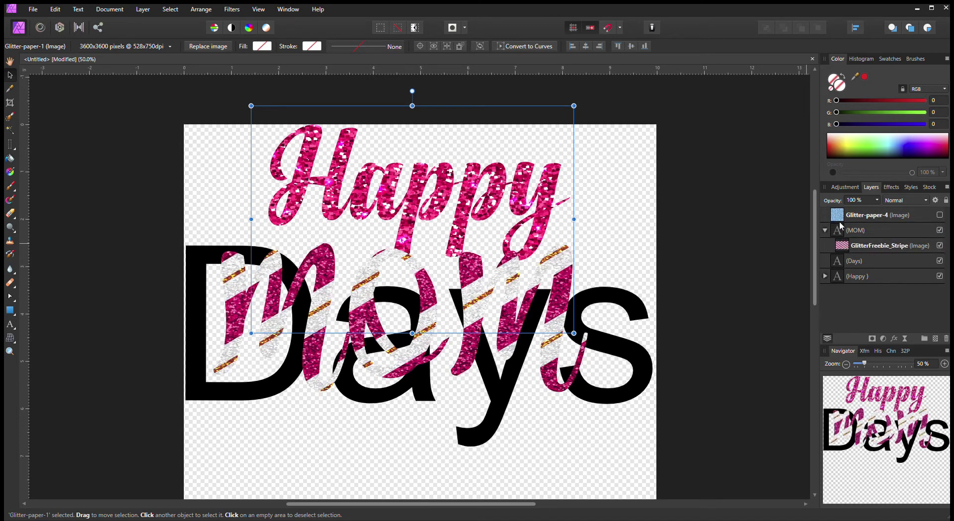
pyautogui.moveTo(840, 225); pyautogui.dragTo(868, 268)
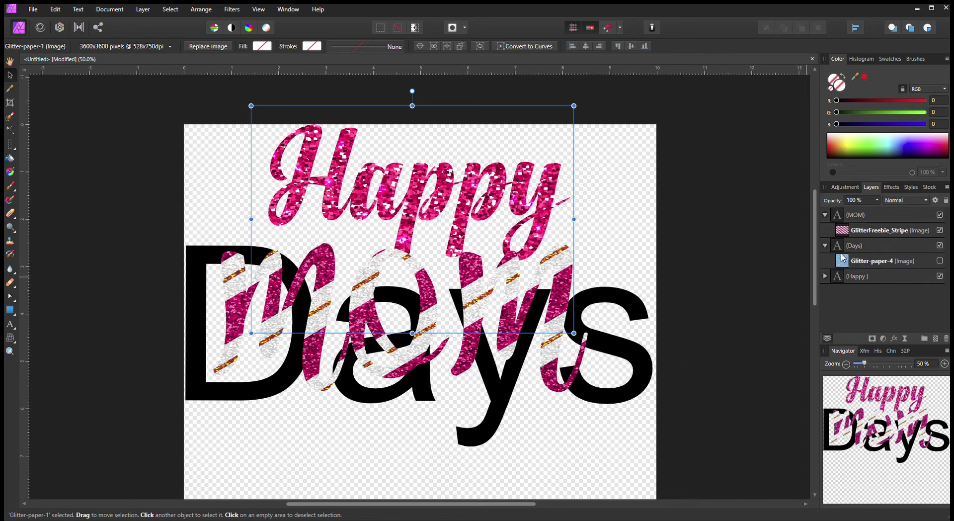
pyautogui.click(939, 261)
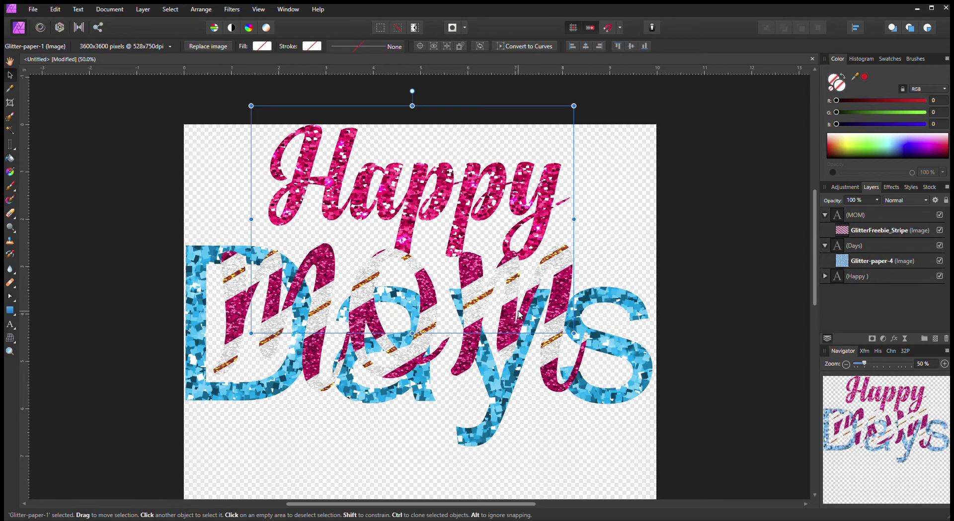
pyautogui.moveTo(507, 302)
pyautogui.mouseDown()
pyautogui.moveTo(513, 384)
pyautogui.moveTo(510, 288)
pyautogui.mouseUp()
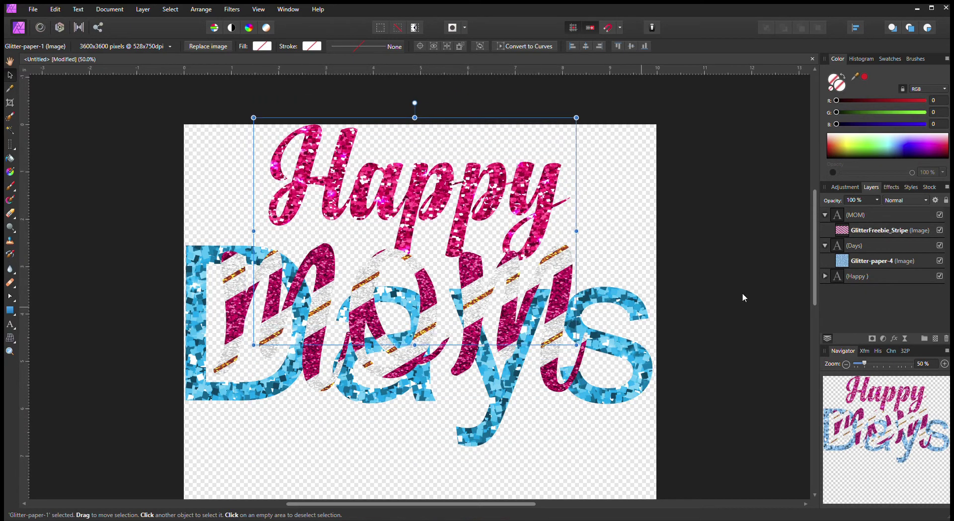
# Move Days down, MOM slightly right and Happy down, then raise Days to overlap MOM
pyautogui.scroll(-2, 678, 235)
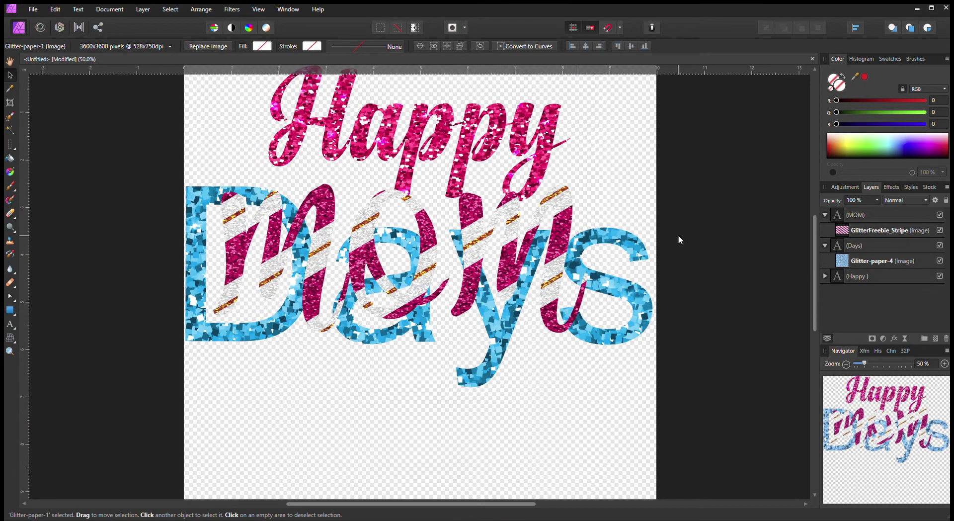
pyautogui.moveTo(621, 293); pyautogui.dragTo(626, 428)
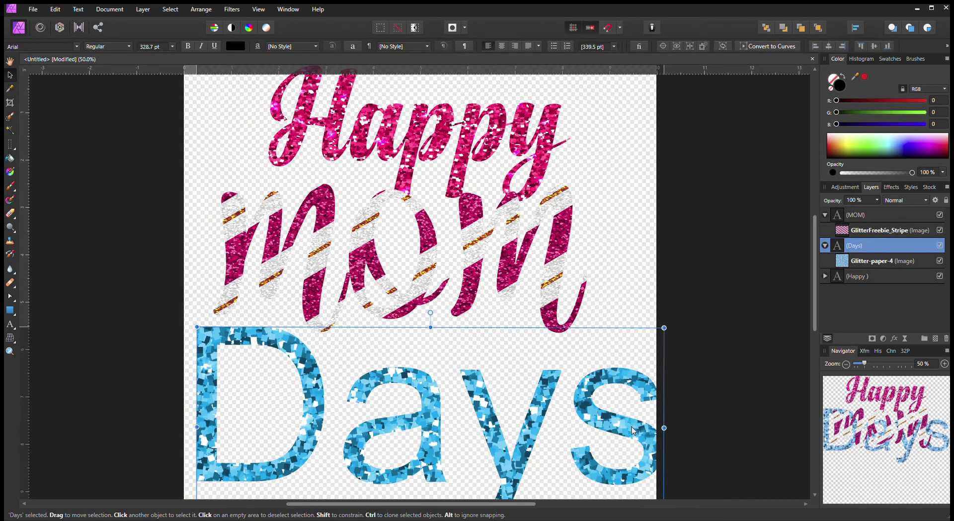
pyautogui.click(570, 279)
pyautogui.moveTo(569, 279); pyautogui.dragTo(589, 285)
pyautogui.click(340, 130)
pyautogui.moveTo(340, 129); pyautogui.dragTo(340, 145)
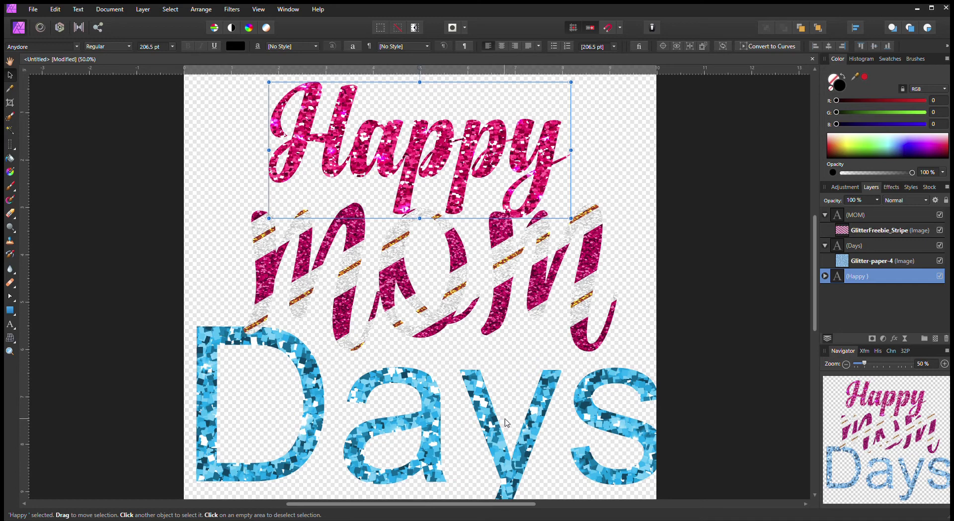
pyautogui.moveTo(505, 422); pyautogui.dragTo(512, 388)
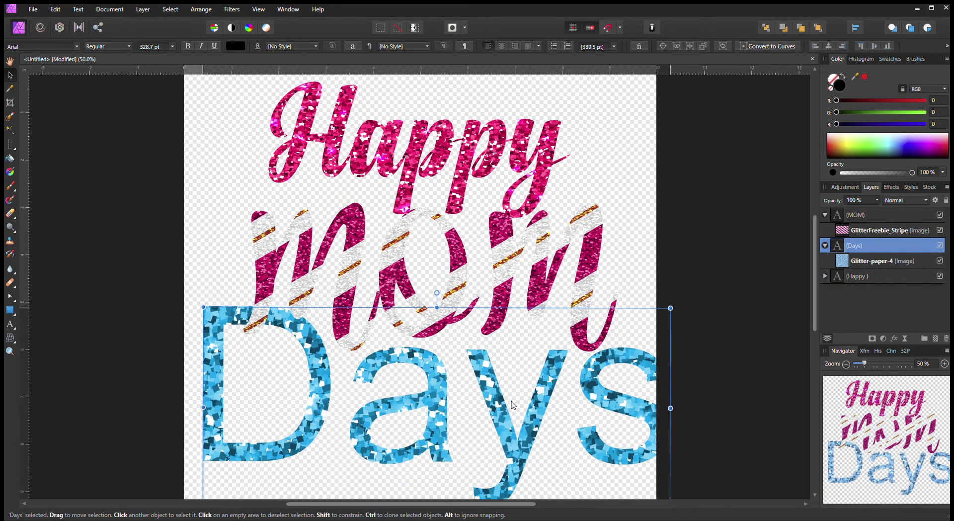
pyautogui.moveTo(512, 404)
pyautogui.mouseDown()
pyautogui.moveTo(500, 379)
pyautogui.moveTo(506, 402)
pyautogui.mouseUp()
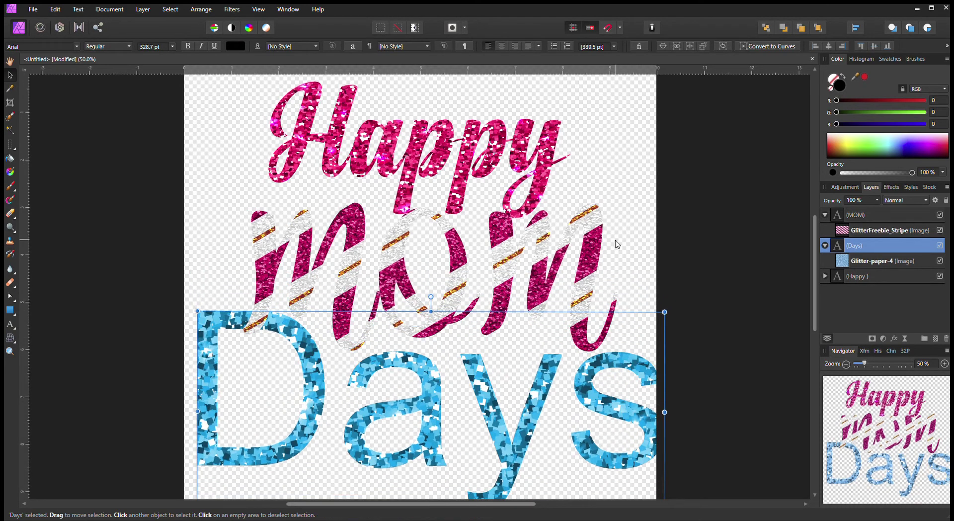